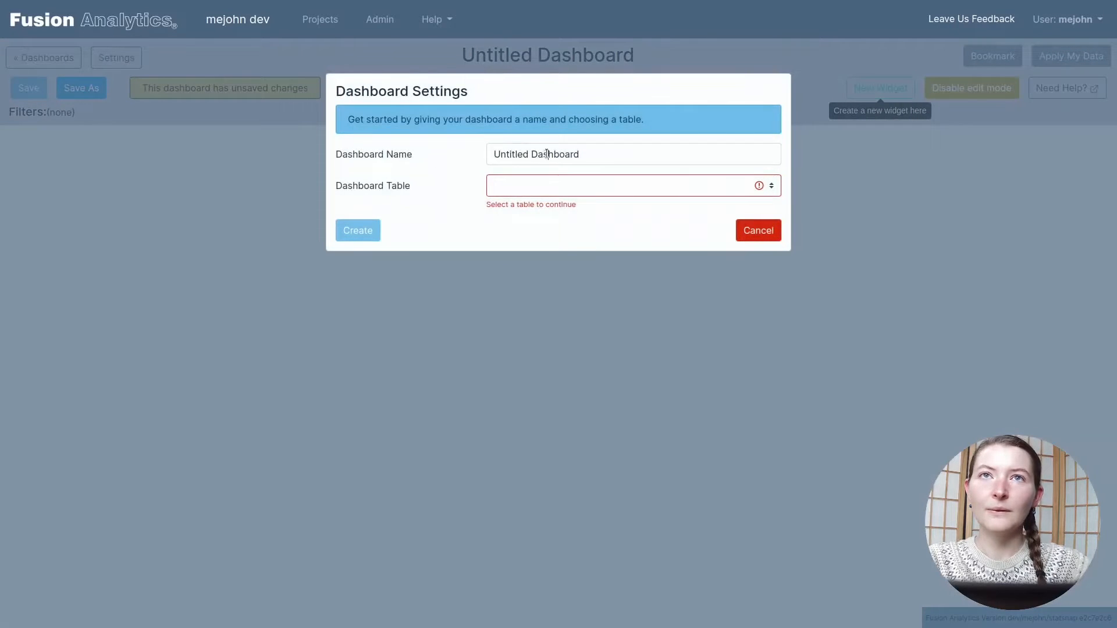
Step: Create the dashboard with the name "Customer Decisions and Demographics" and the table "Customer Demographics and Decisions"
{"action": "left_click", "coordinate": [546, 154]}
{"action": "key", "text": "ctrl+a"}
{"action": "key", "text": "BackSpace"}
{"action": "type", "text": "Cus"}
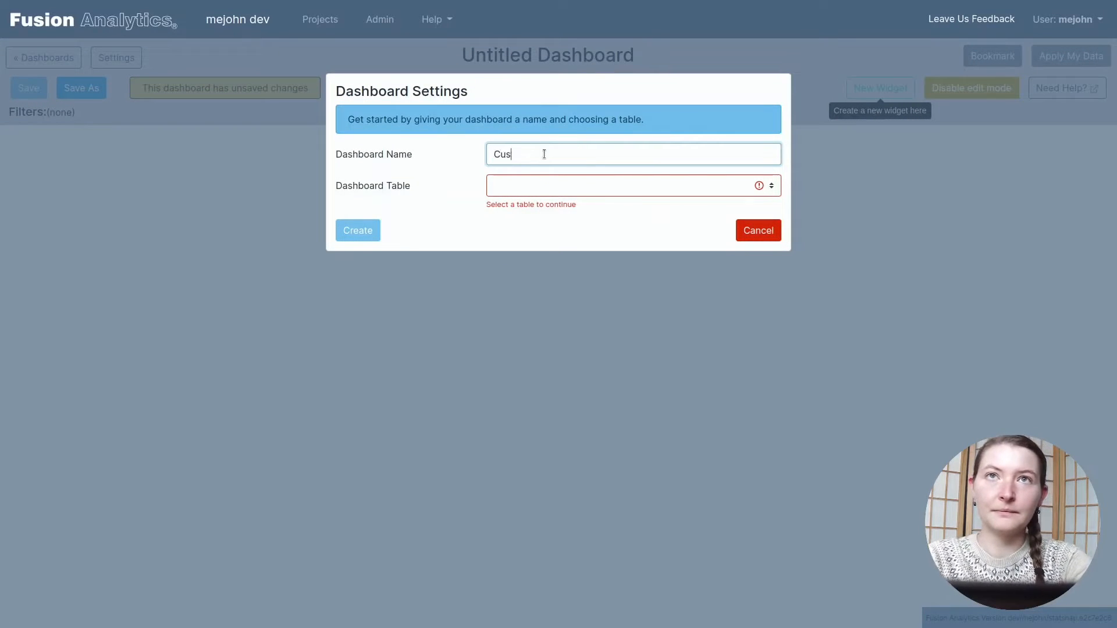
{"action": "type", "text": "tomer Decisions a"}
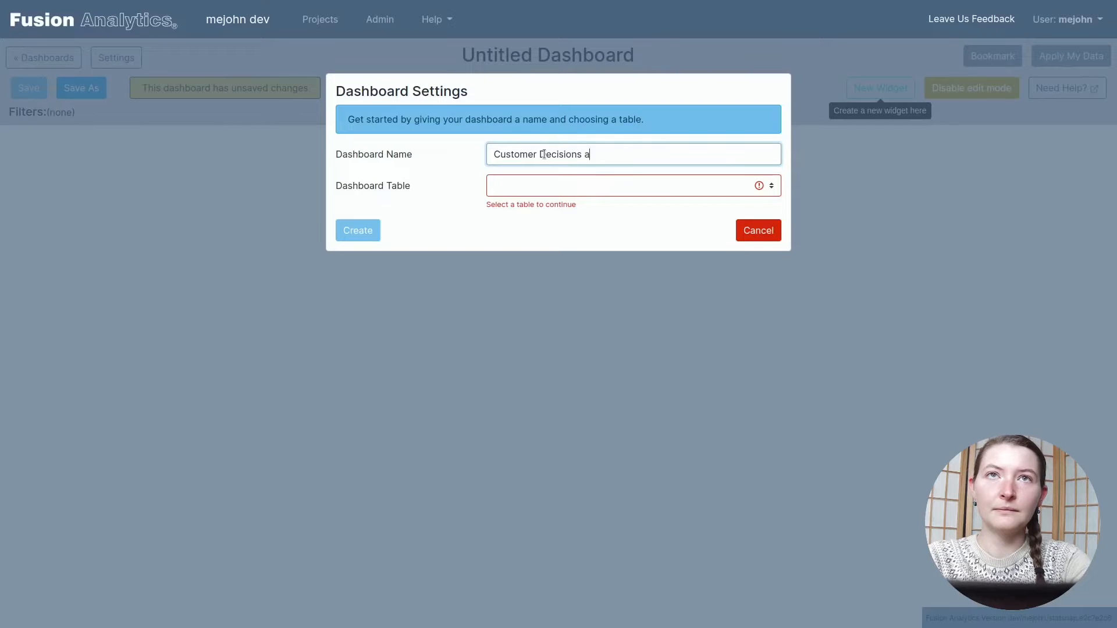
{"action": "type", "text": "nd Demographics"}
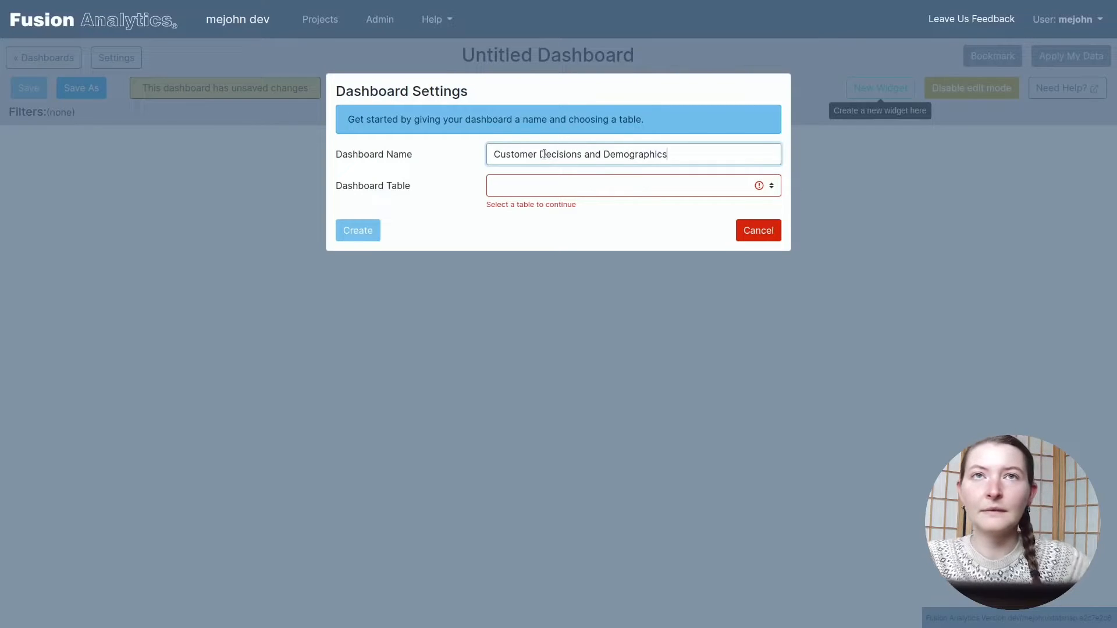
{"action": "left_click", "coordinate": [559, 192]}
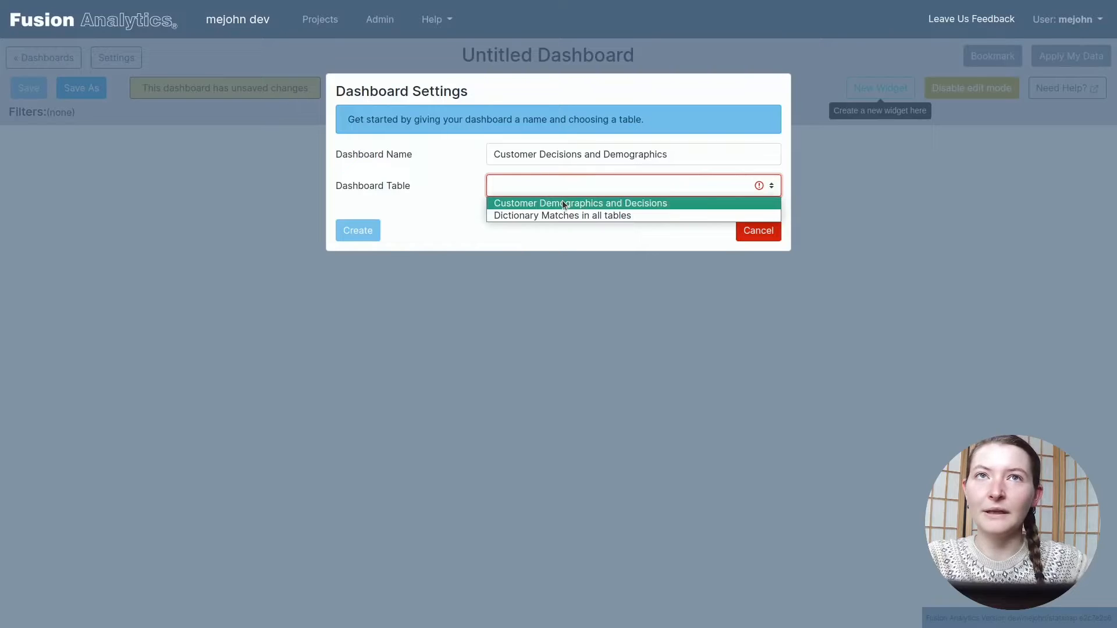
{"action": "left_click", "coordinate": [562, 203]}
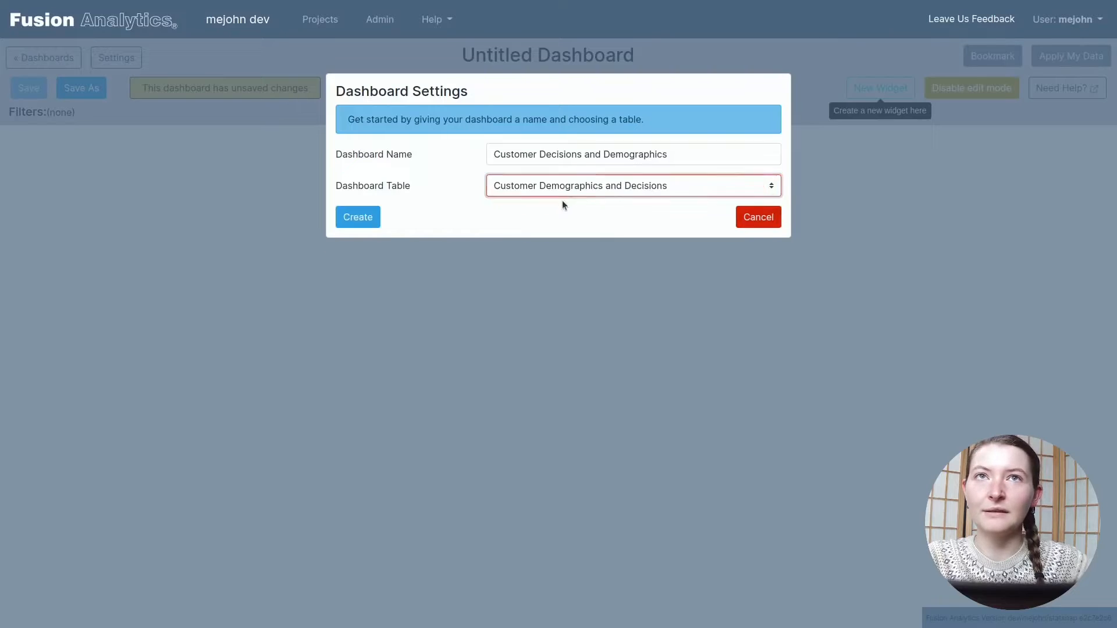
{"action": "left_click", "coordinate": [358, 217]}
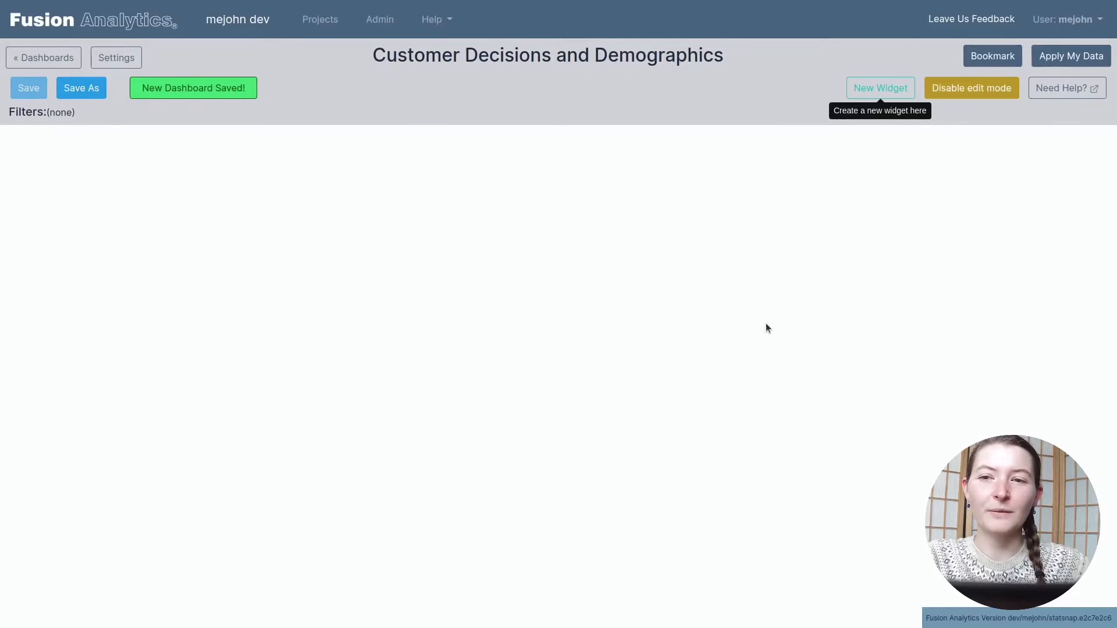
Step: Add a Table widget showing the columns User ID, Gender, Age, AnnualSalary and Purchased
{"action": "left_click", "coordinate": [895, 87]}
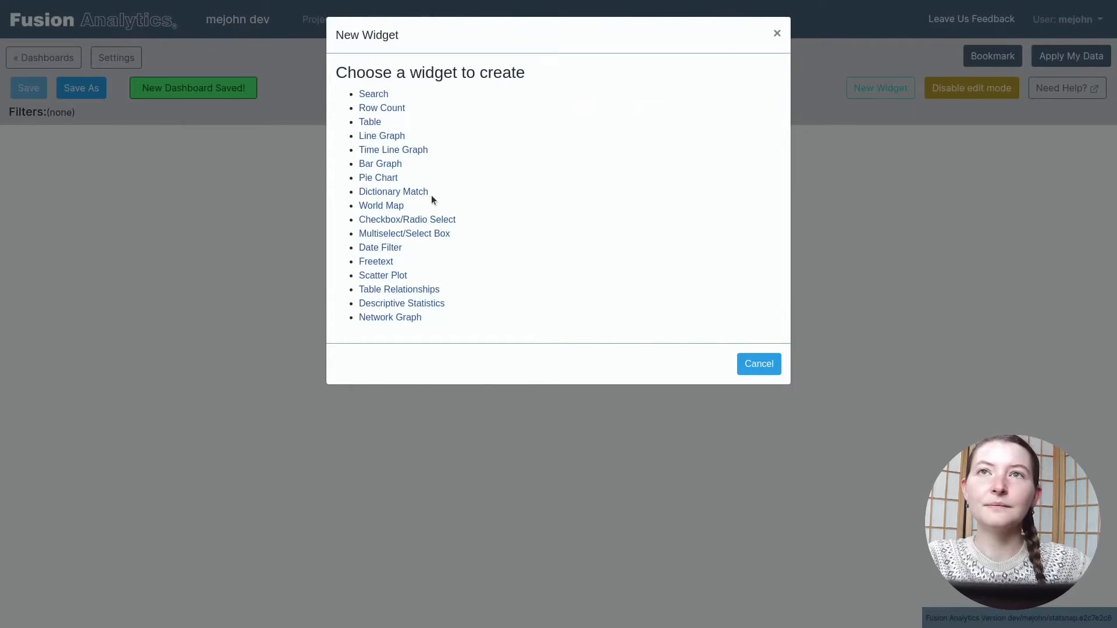
{"action": "left_click", "coordinate": [372, 121]}
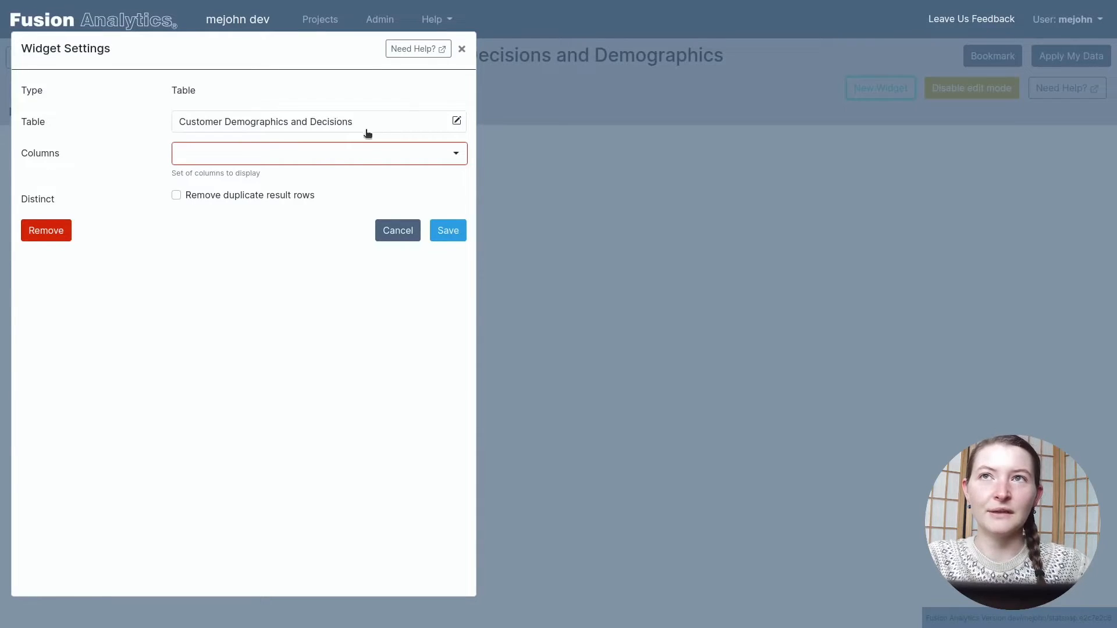
{"action": "left_click", "coordinate": [359, 157]}
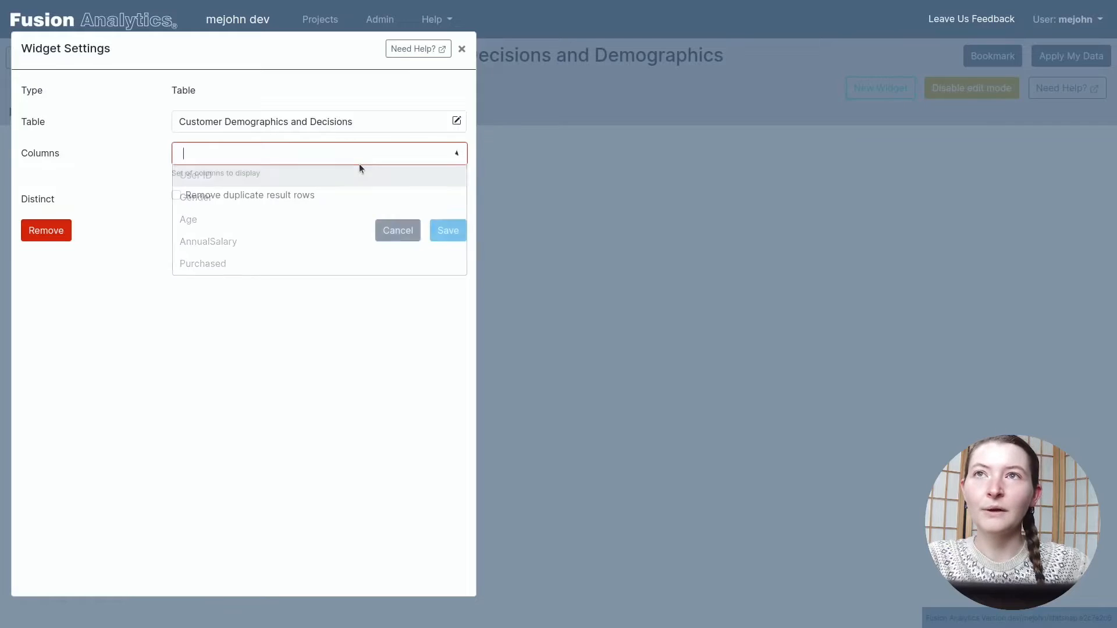
{"action": "left_click", "coordinate": [342, 185]}
{"action": "left_click", "coordinate": [346, 218]}
{"action": "left_click", "coordinate": [342, 239]}
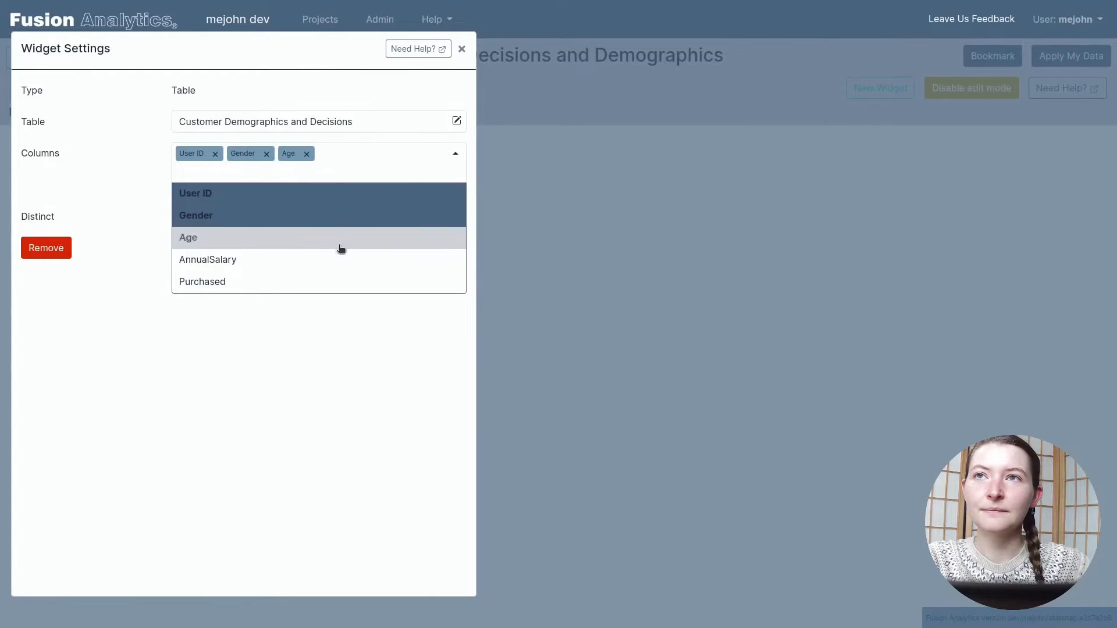
{"action": "left_click", "coordinate": [336, 260]}
{"action": "left_click", "coordinate": [334, 284]}
{"action": "left_click", "coordinate": [293, 341]}
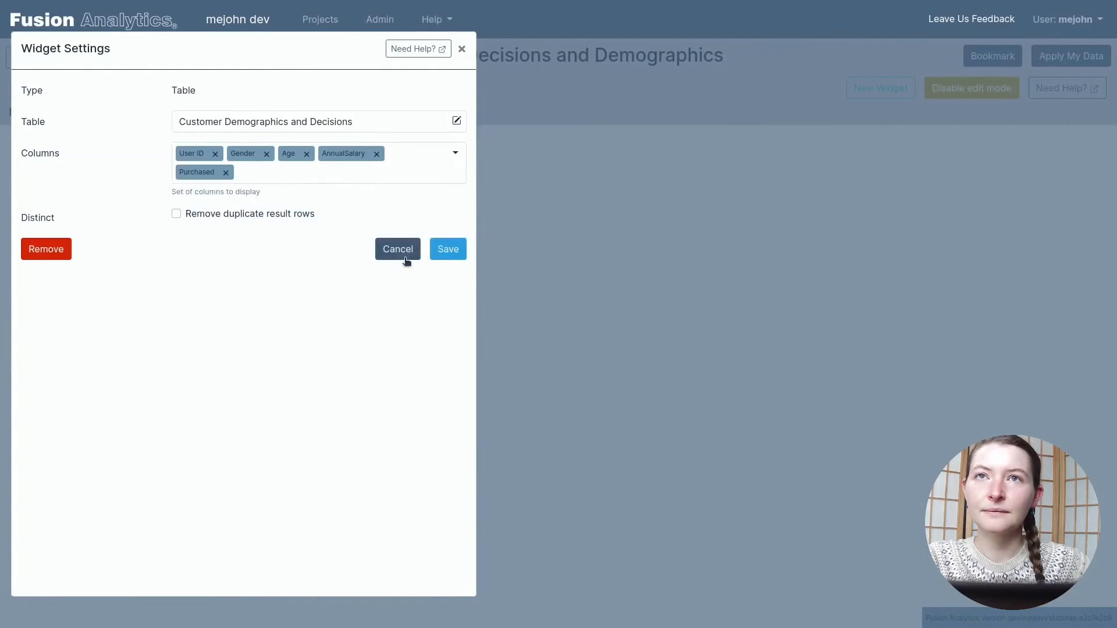
{"action": "left_click", "coordinate": [441, 256]}
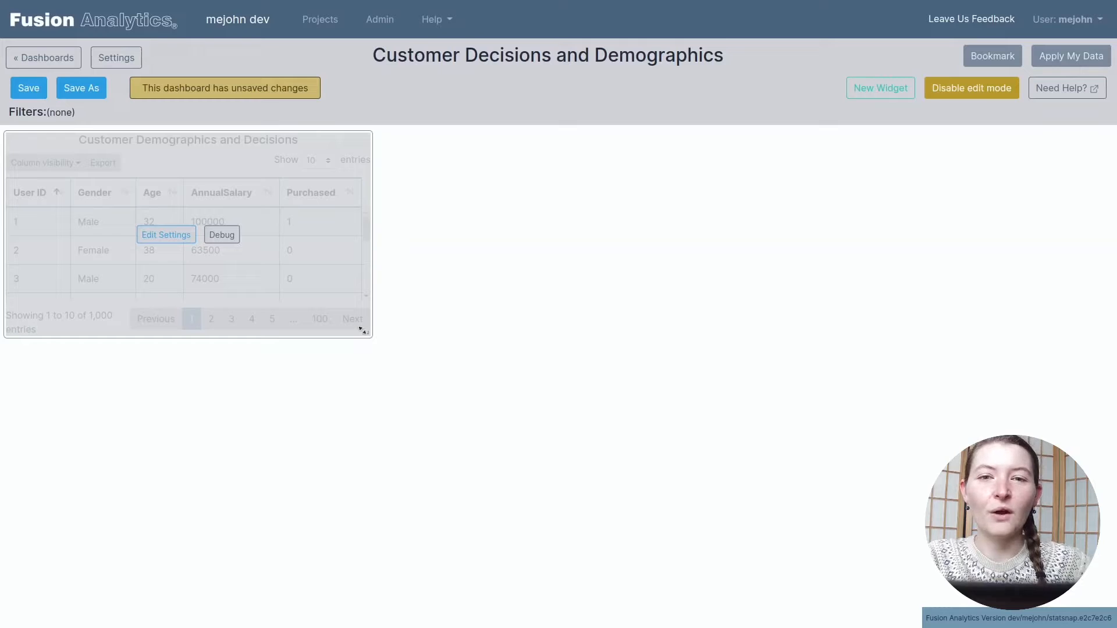
Step: Enlarge the table widget and move it toward the middle of the dashboard, ending with edit mode disabled
{"action": "left_click_drag", "start_coordinate": [368, 334], "coordinate": [484, 446]}
{"action": "left_click_drag", "start_coordinate": [364, 332], "coordinate": [654, 337]}
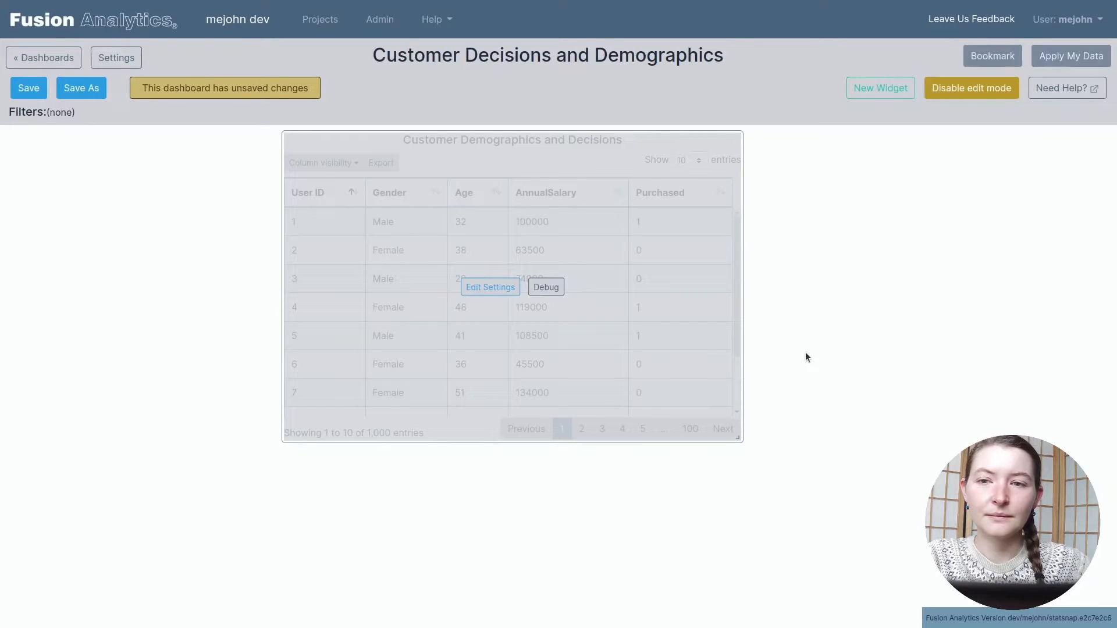
{"action": "left_click", "coordinate": [977, 96]}
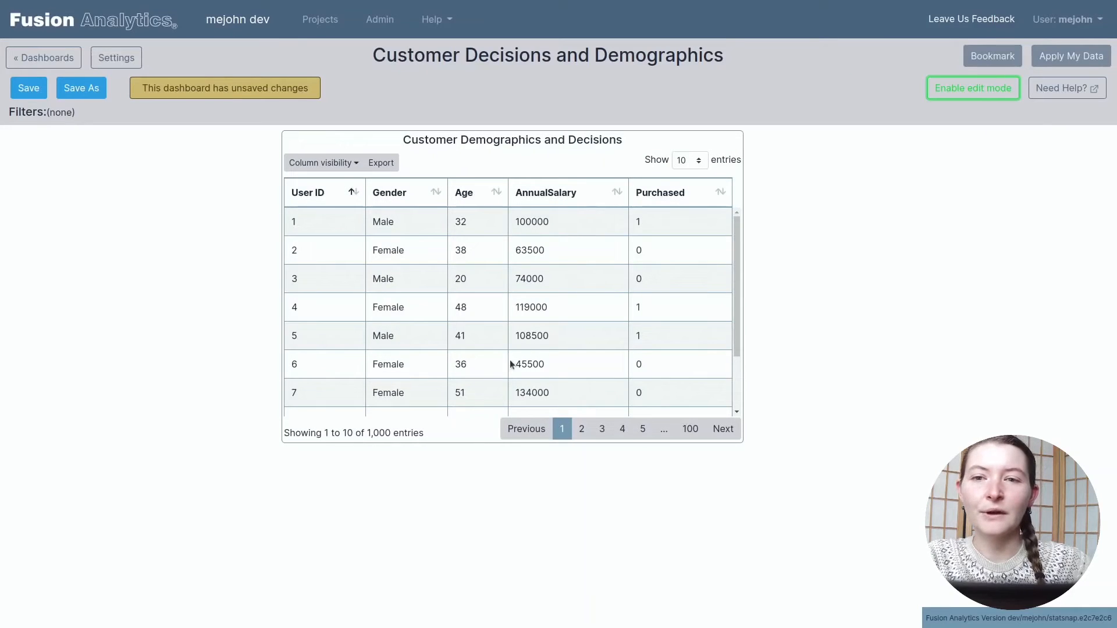
Step: Sort the table by Gender in descending order and page through it to page 4
{"action": "left_click", "coordinate": [403, 200]}
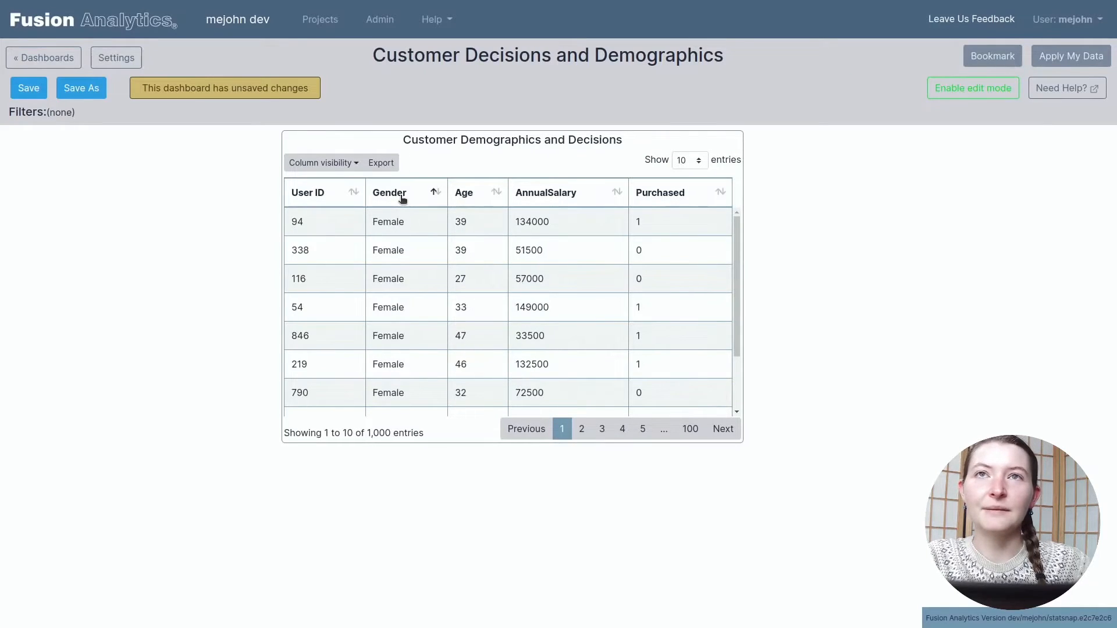
{"action": "left_click", "coordinate": [403, 199]}
{"action": "left_click", "coordinate": [603, 436]}
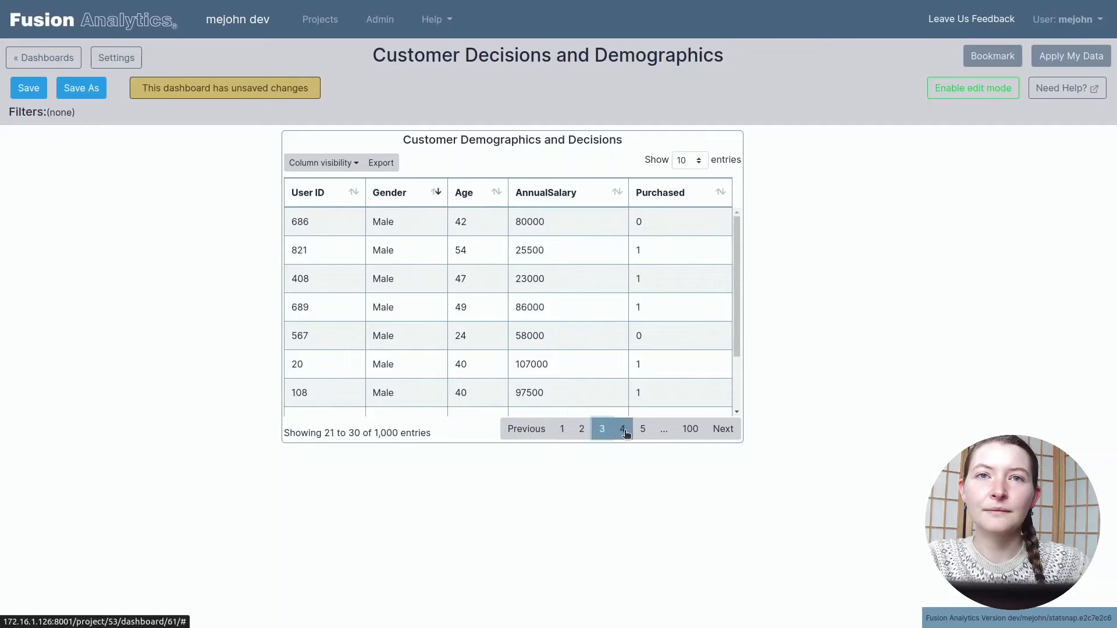
{"action": "left_click", "coordinate": [620, 430]}
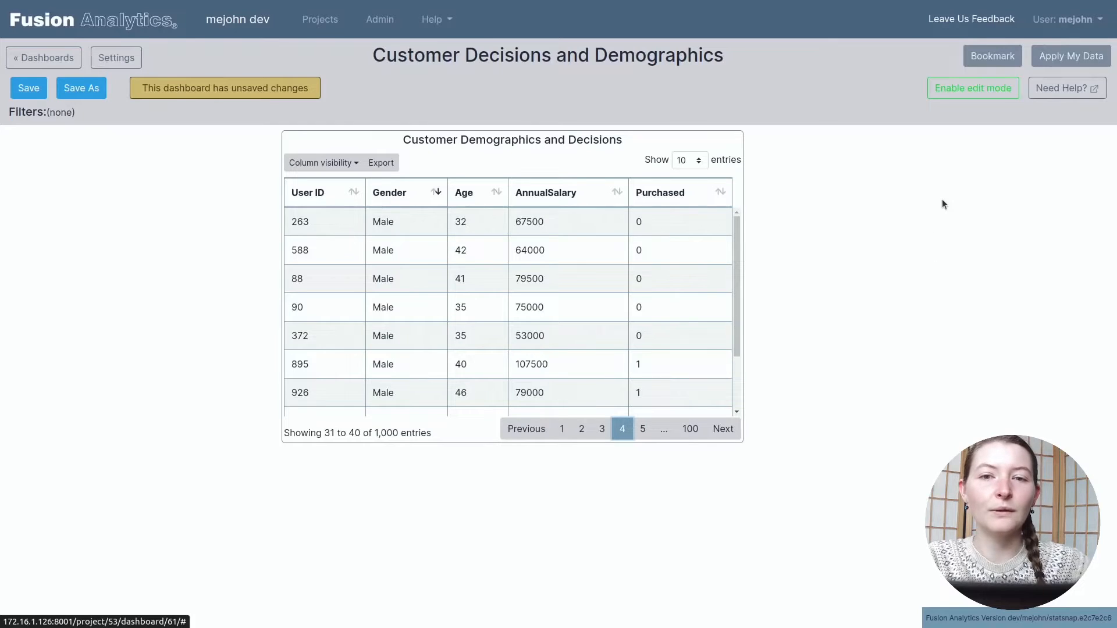
Step: Add a Row Count widget in edit mode and move the table widget directly beneath it at the dashboard's left edge
{"action": "left_click", "coordinate": [963, 88]}
{"action": "left_click", "coordinate": [881, 88]}
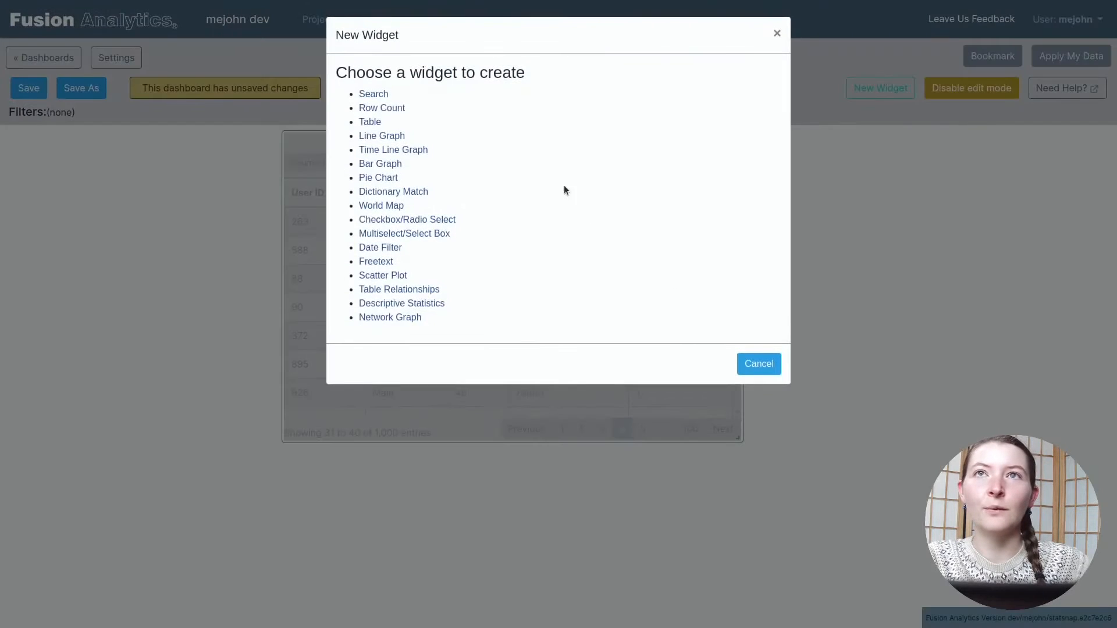
{"action": "left_click", "coordinate": [382, 107]}
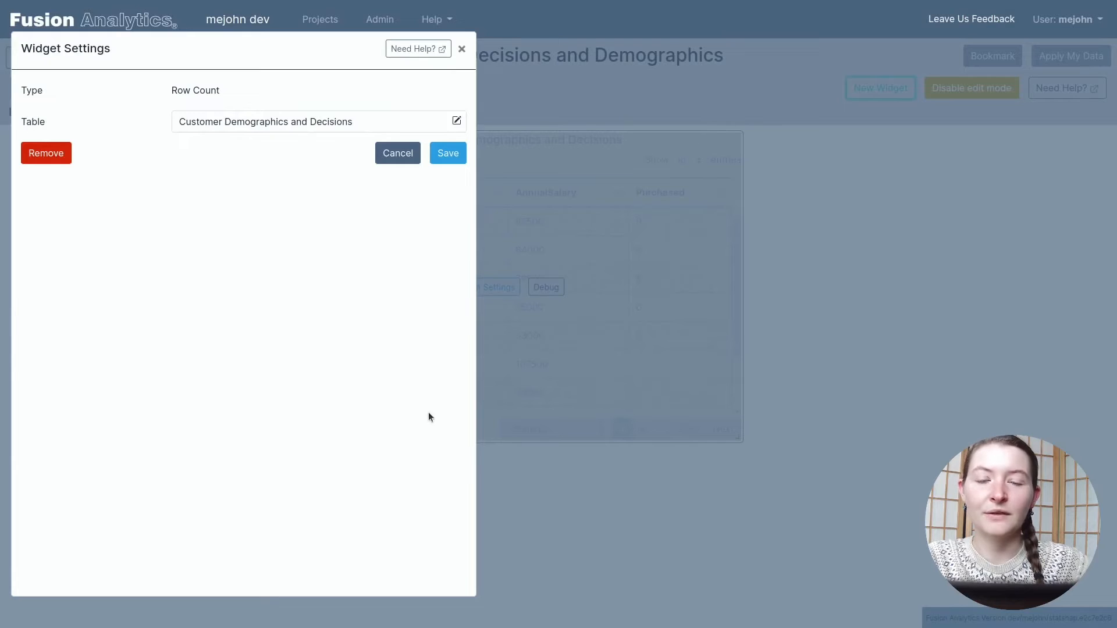
{"action": "left_click", "coordinate": [447, 157]}
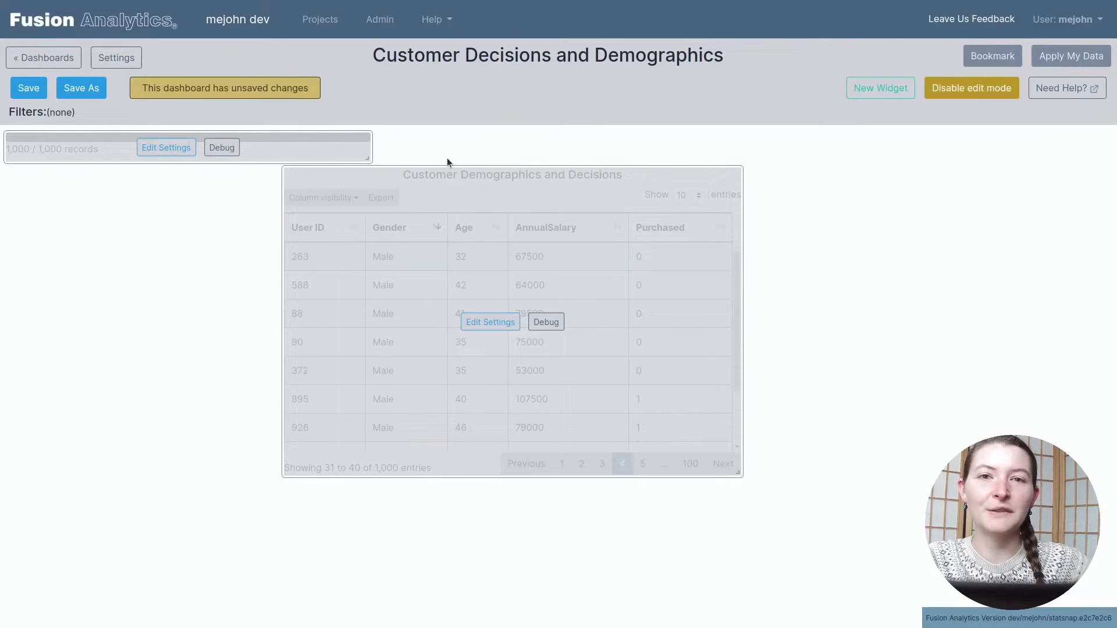
{"action": "left_click_drag", "start_coordinate": [338, 141], "coordinate": [148, 186]}
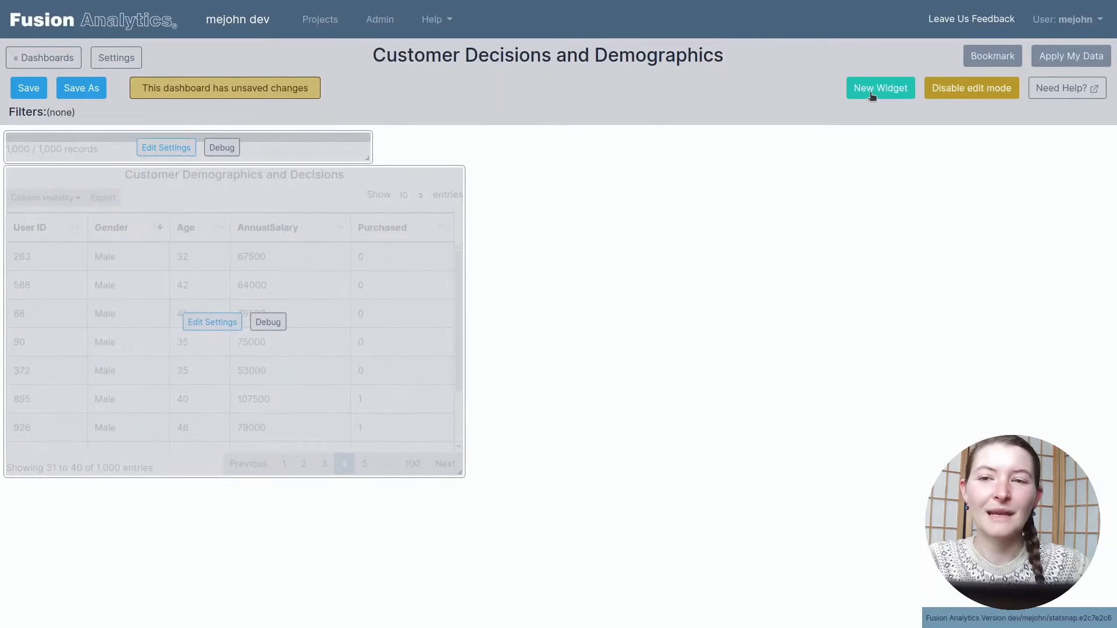
Step: Add a Multiselect/Select Box widget that uses Gender as its field, leaving multi-select off
{"action": "left_click", "coordinate": [876, 92]}
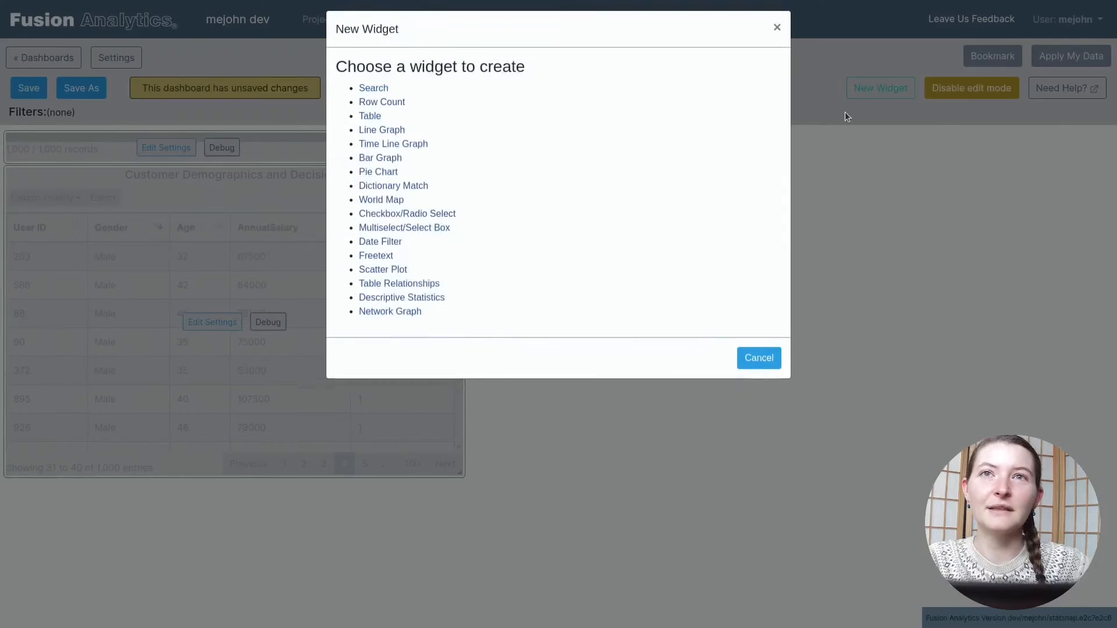
{"action": "left_click", "coordinate": [444, 234]}
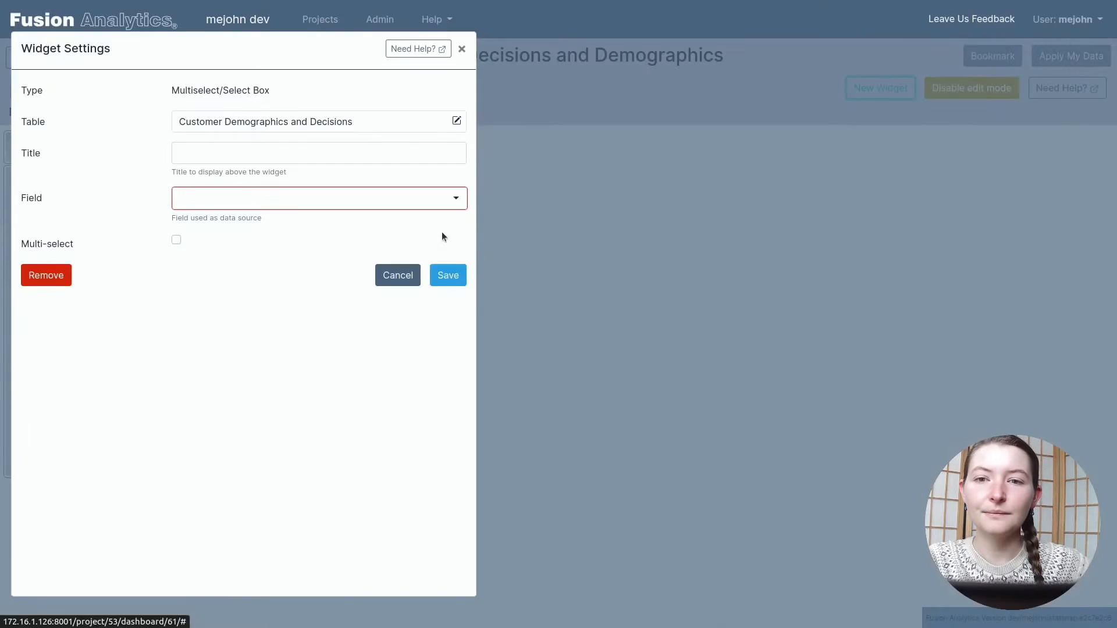
{"action": "left_click", "coordinate": [225, 199]}
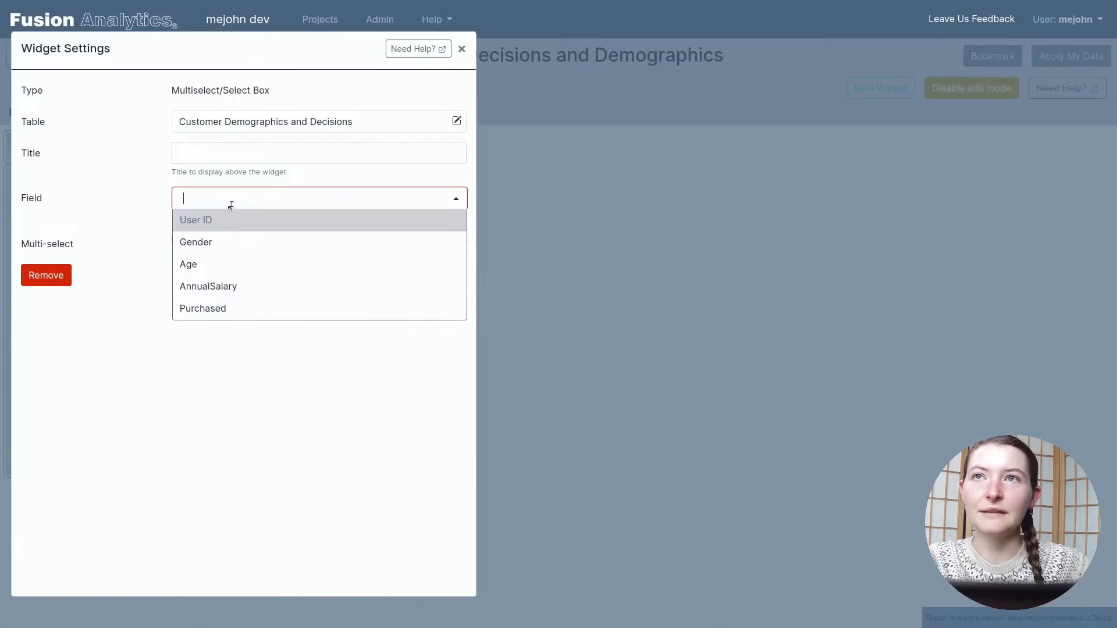
{"action": "left_click", "coordinate": [239, 243]}
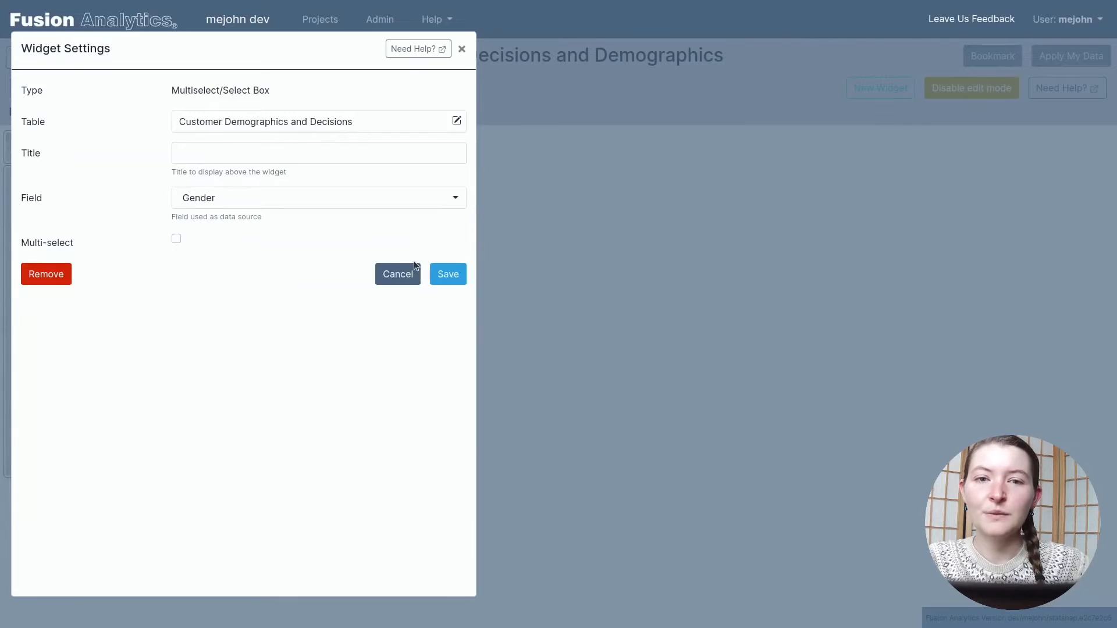
{"action": "left_click", "coordinate": [445, 279]}
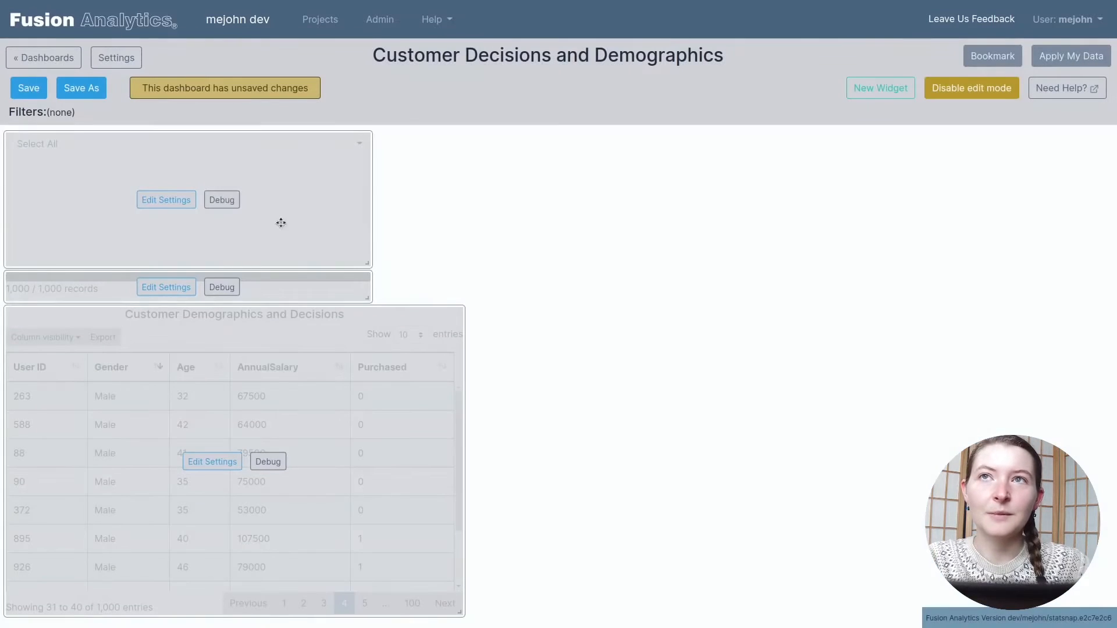
Step: Disable edit mode, filter the dashboard to Female with the gender select box, and reset it to Select All
{"action": "left_click", "coordinate": [982, 93]}
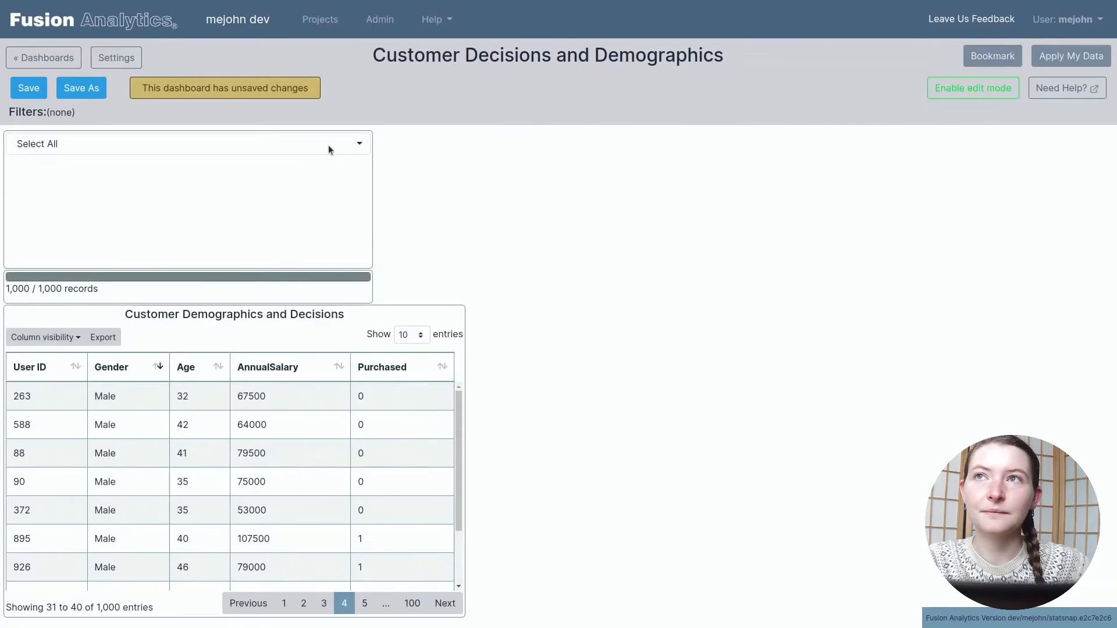
{"action": "left_click", "coordinate": [328, 145]}
{"action": "left_click", "coordinate": [336, 174]}
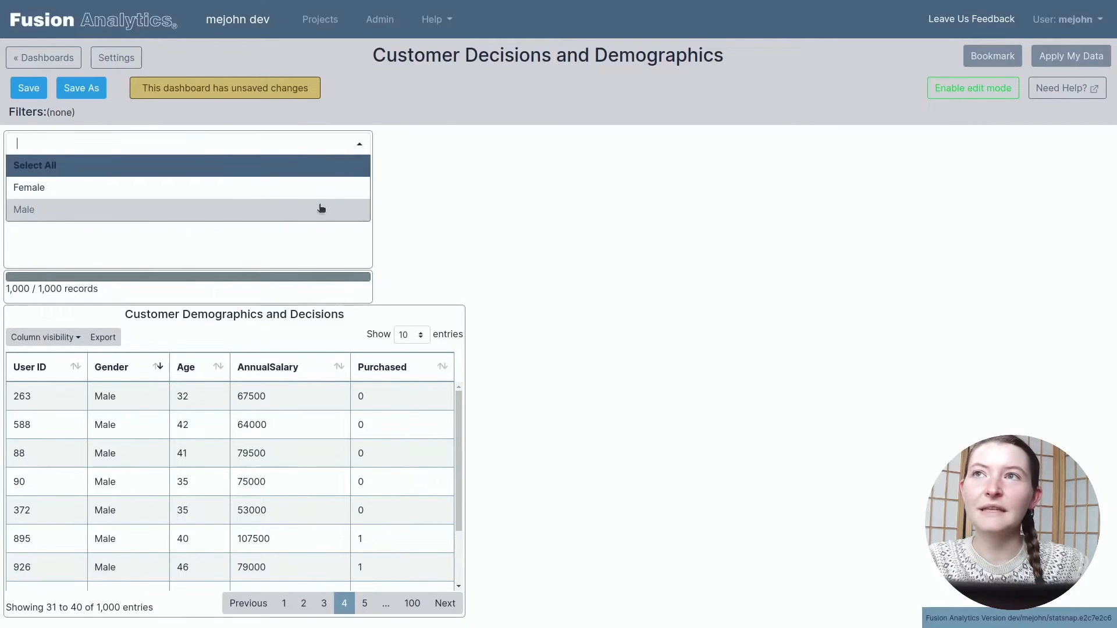
{"action": "left_click", "coordinate": [319, 195]}
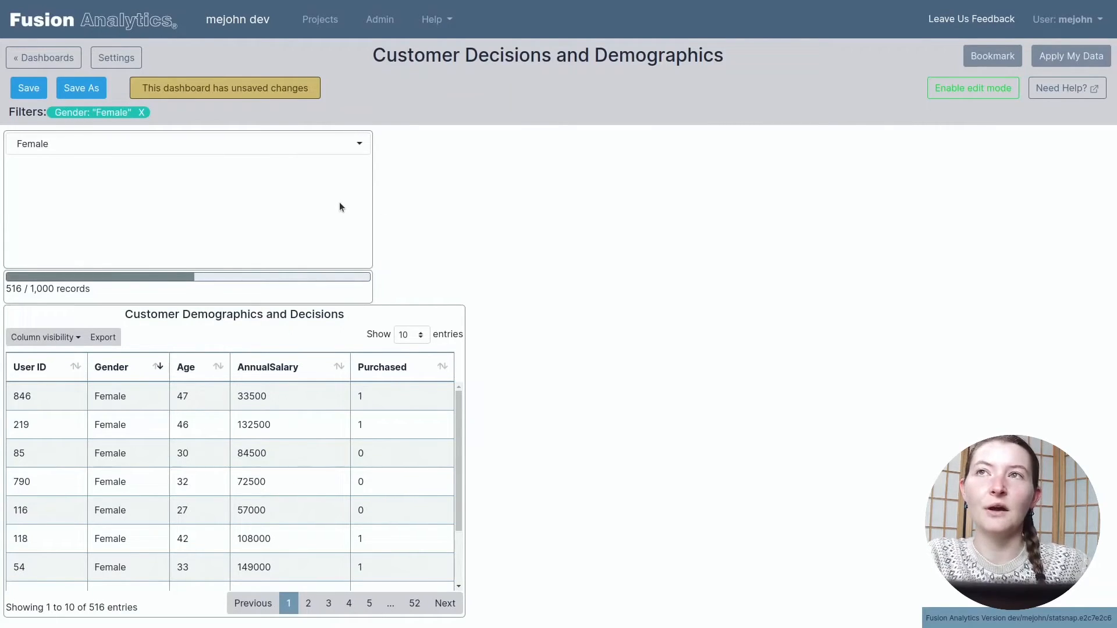
{"action": "left_click", "coordinate": [299, 142]}
{"action": "left_click", "coordinate": [263, 168]}
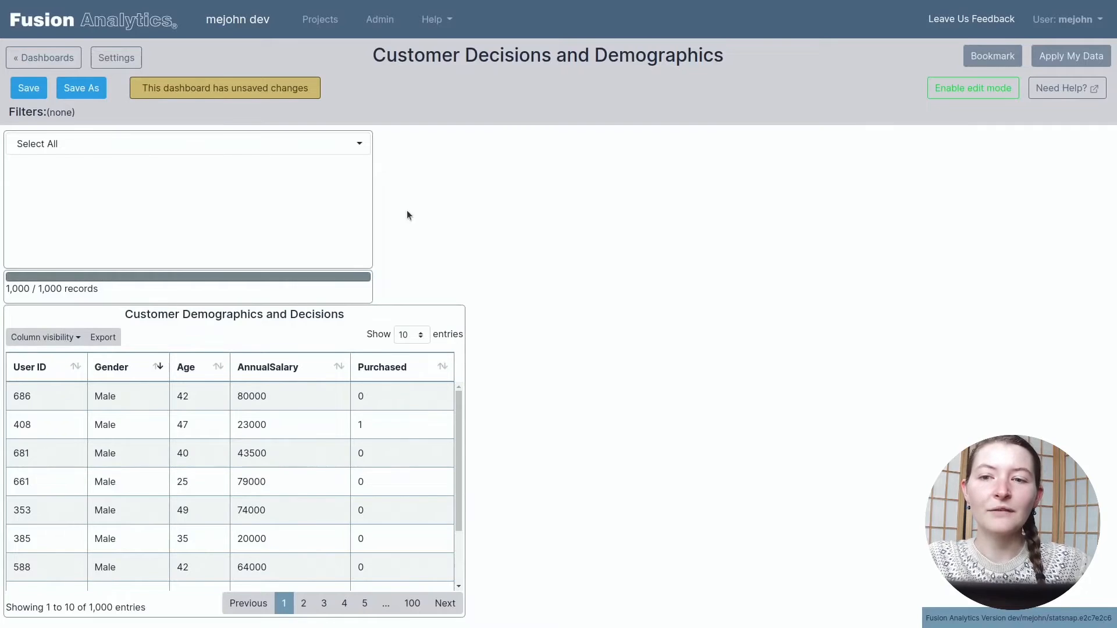
Step: Filter the dashboard to Female again and clear the filter through its Gender tag in the filter list
{"action": "left_click", "coordinate": [249, 153]}
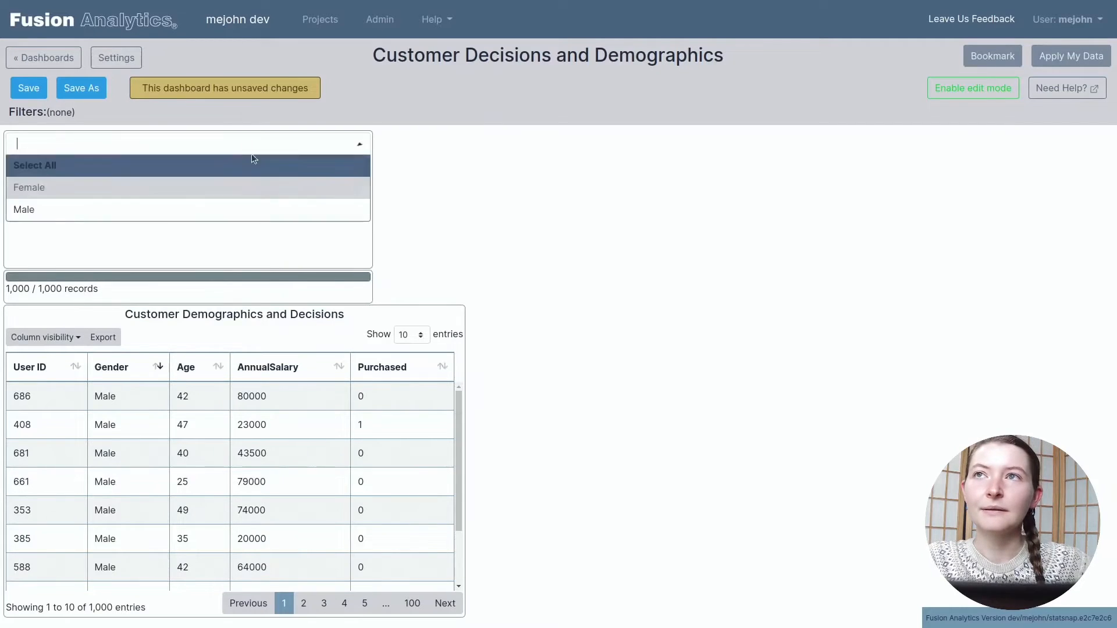
{"action": "left_click", "coordinate": [257, 188]}
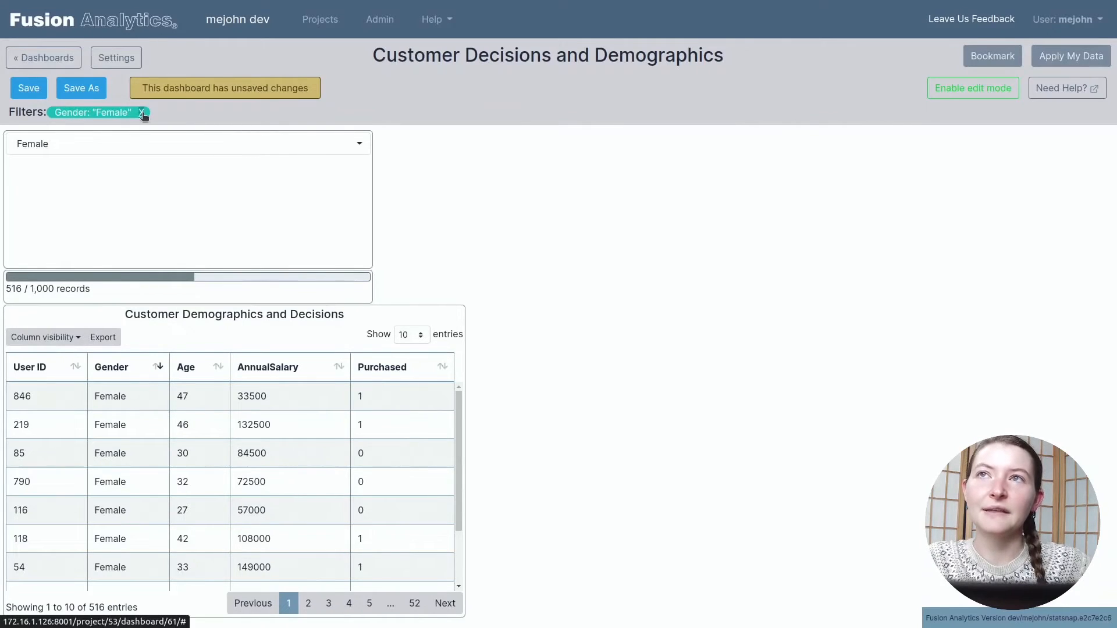
{"action": "left_click", "coordinate": [142, 114]}
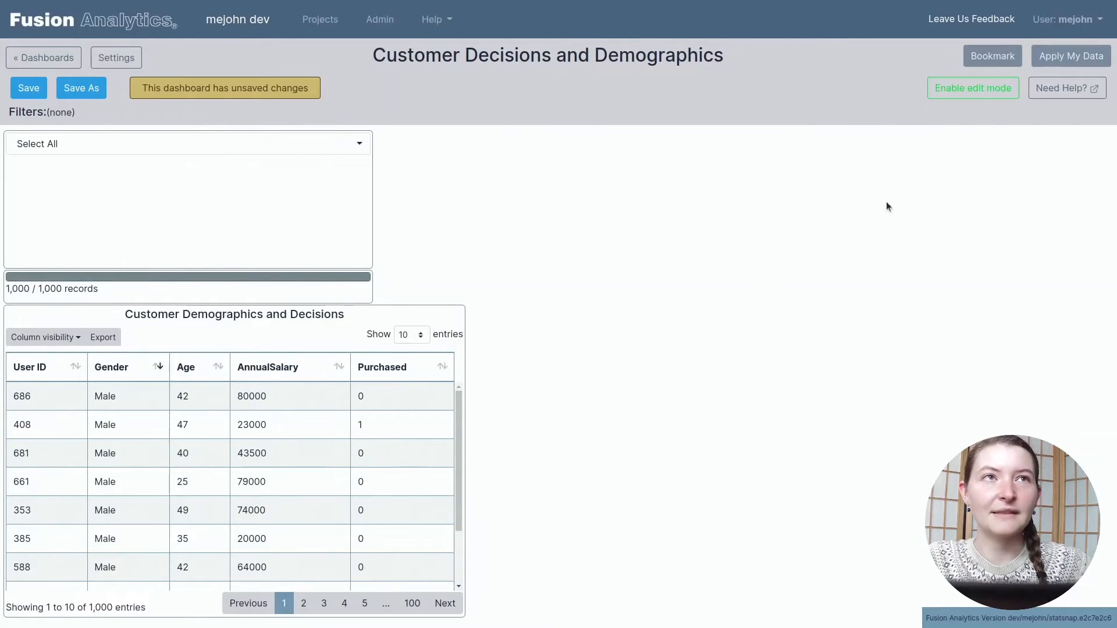
Step: Add a Pie Chart widget in edit mode using the Gender field and place it right of the select box, extending down to the row count's lower edge
{"action": "left_click", "coordinate": [967, 90]}
{"action": "left_click", "coordinate": [864, 92]}
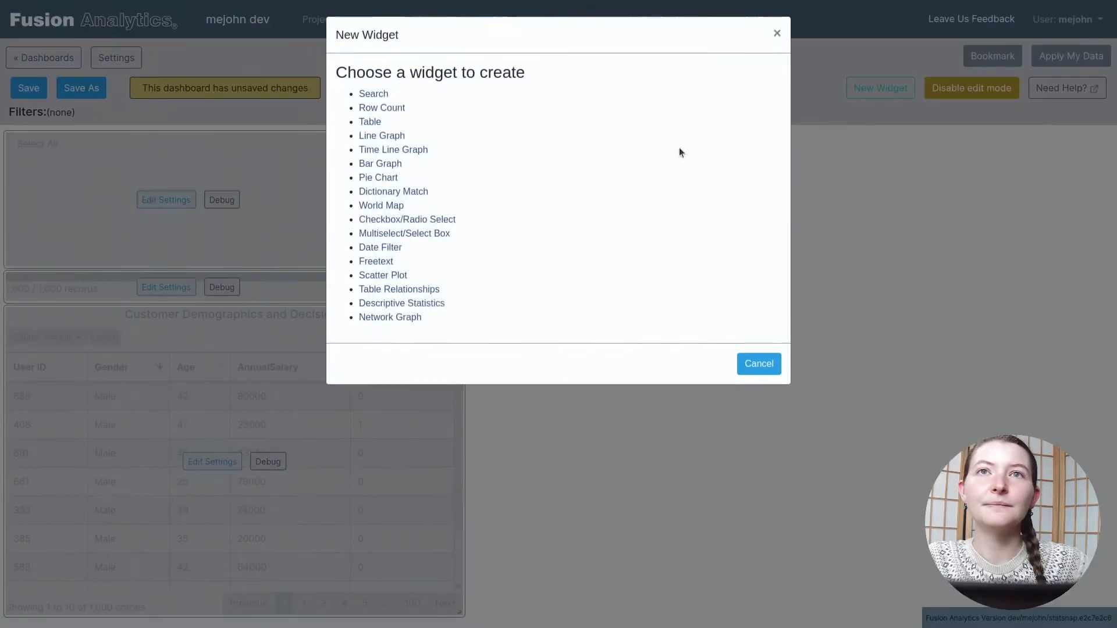
{"action": "left_click", "coordinate": [389, 177]}
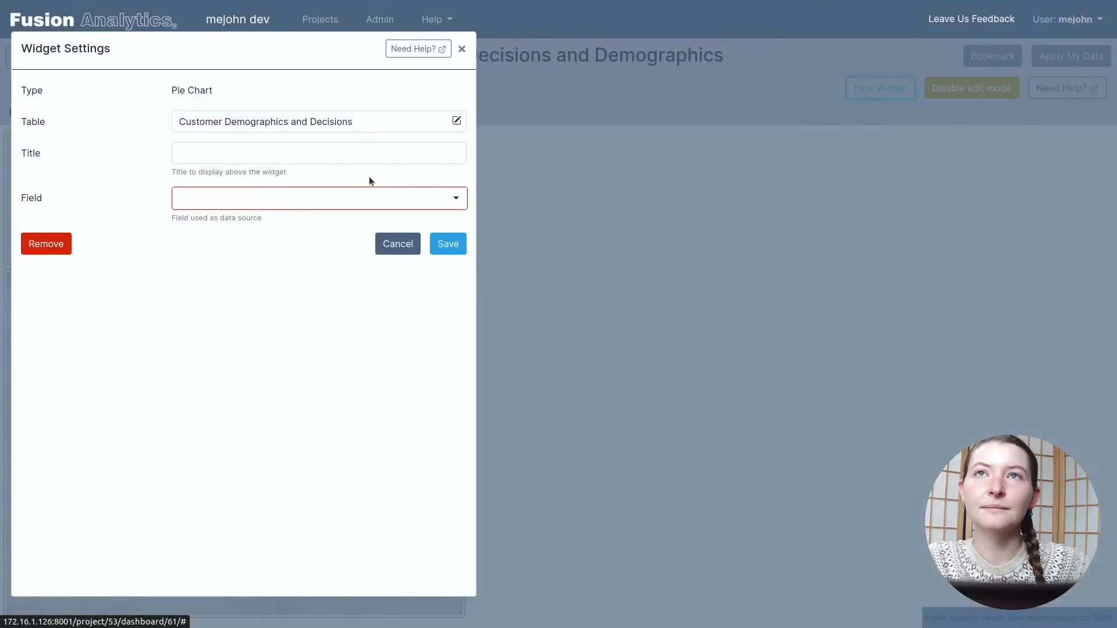
{"action": "left_click", "coordinate": [274, 199]}
{"action": "left_click", "coordinate": [282, 243]}
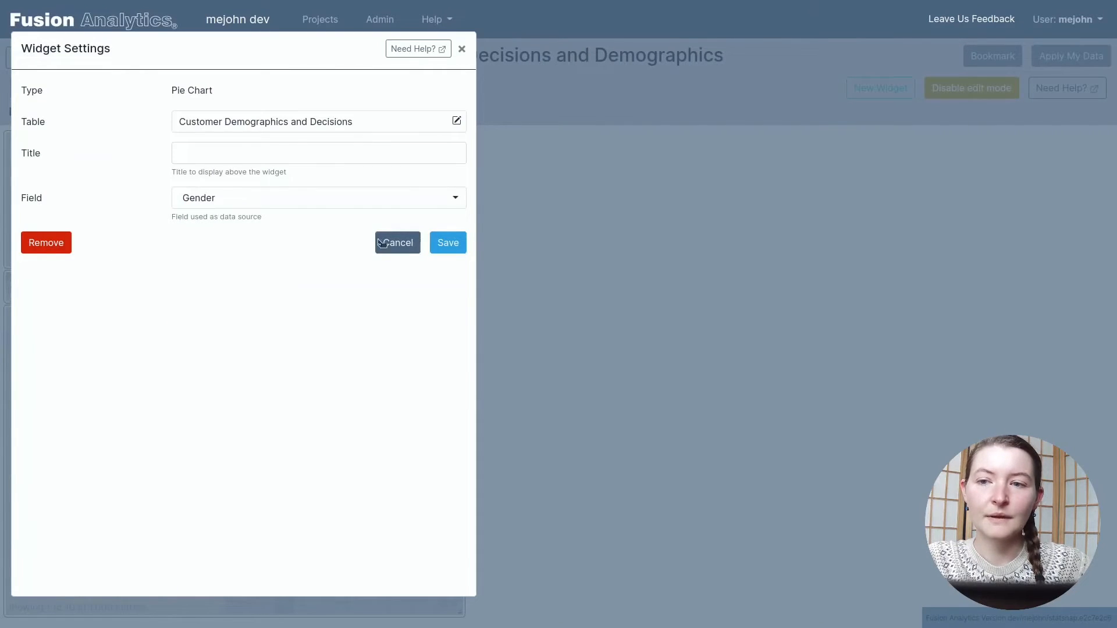
{"action": "left_click", "coordinate": [454, 249]}
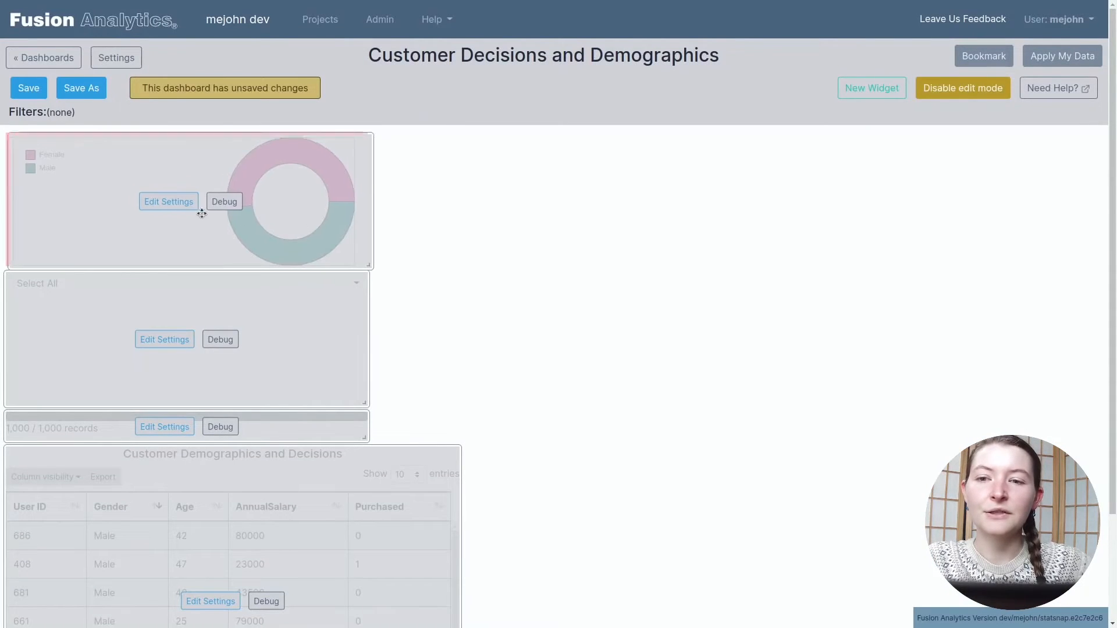
{"action": "left_click_drag", "start_coordinate": [201, 214], "coordinate": [804, 226]}
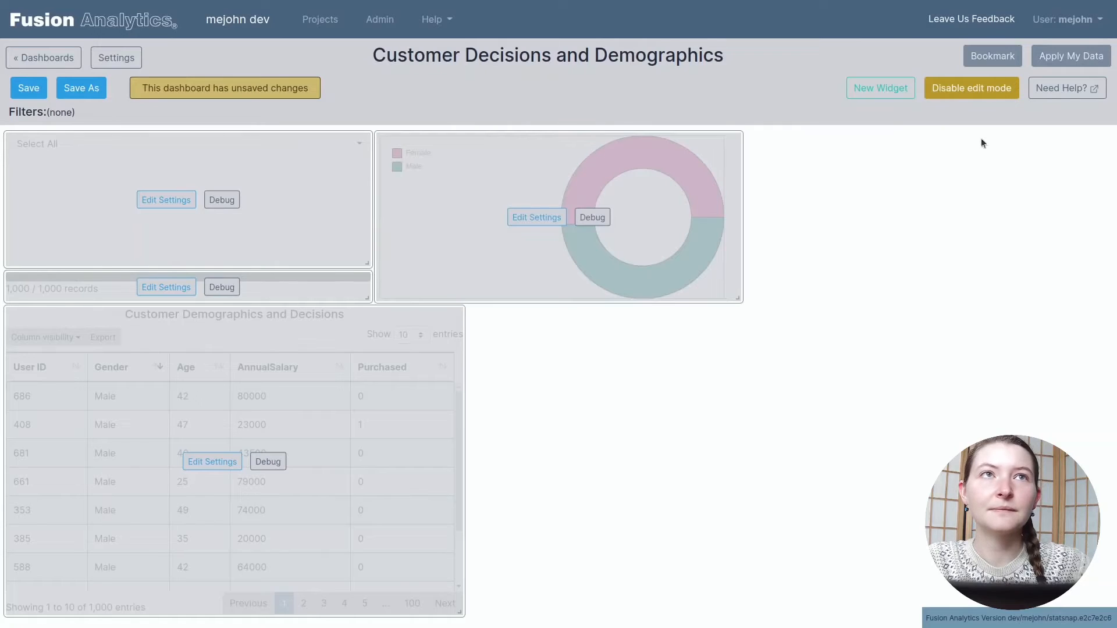
Step: Disable edit mode, filter the dashboard to Male through the pie chart's slice, and reset the chart's selection
{"action": "left_click", "coordinate": [999, 87]}
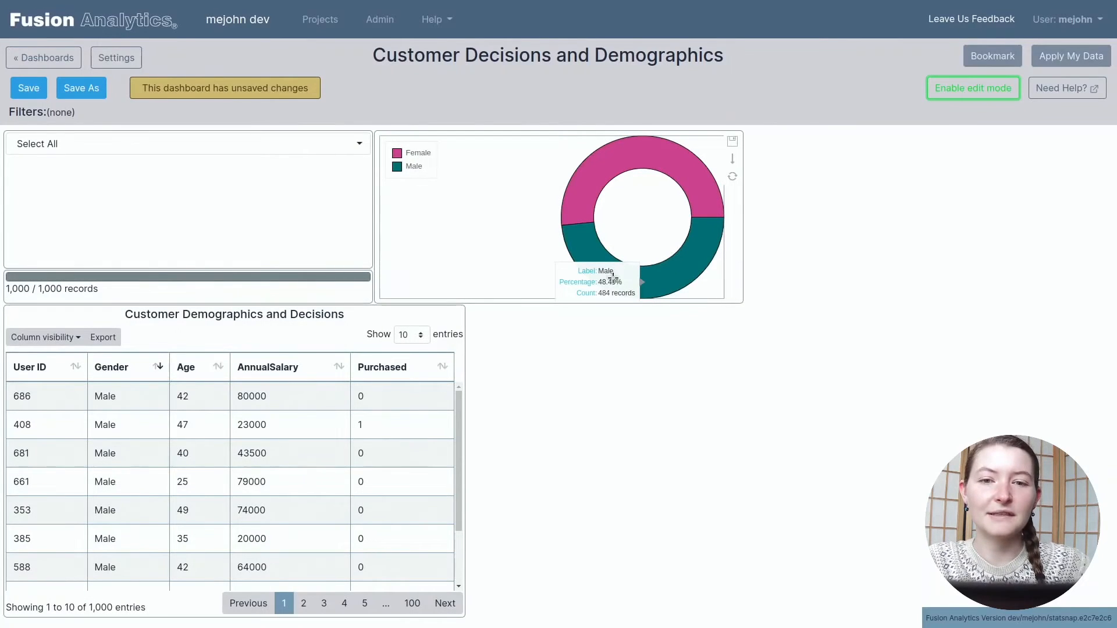
{"action": "left_click", "coordinate": [689, 280]}
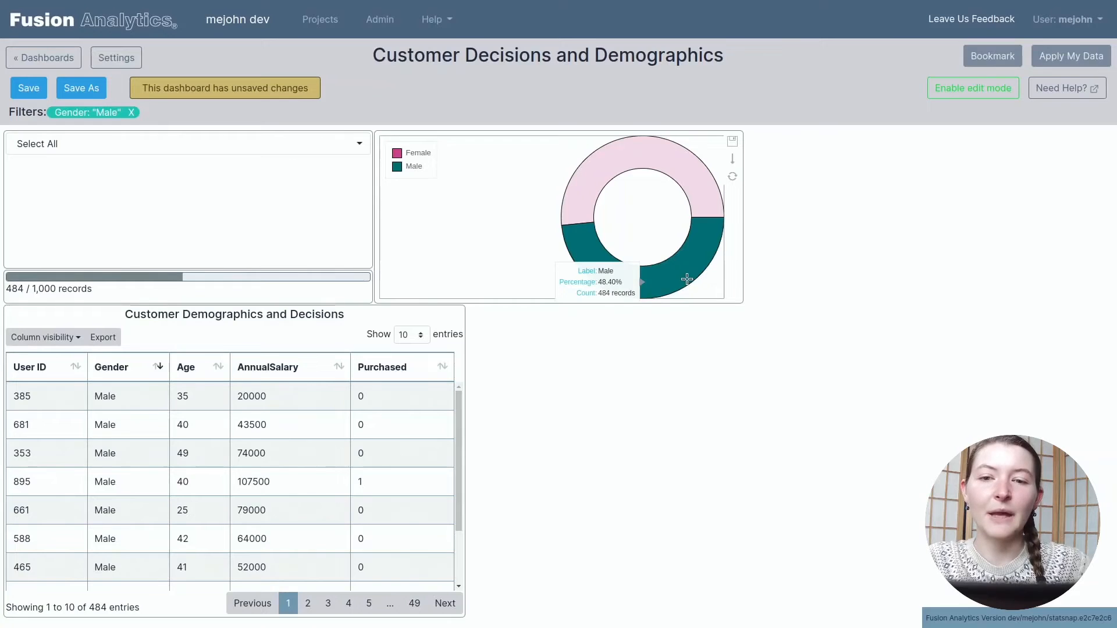
{"action": "left_click", "coordinate": [732, 177]}
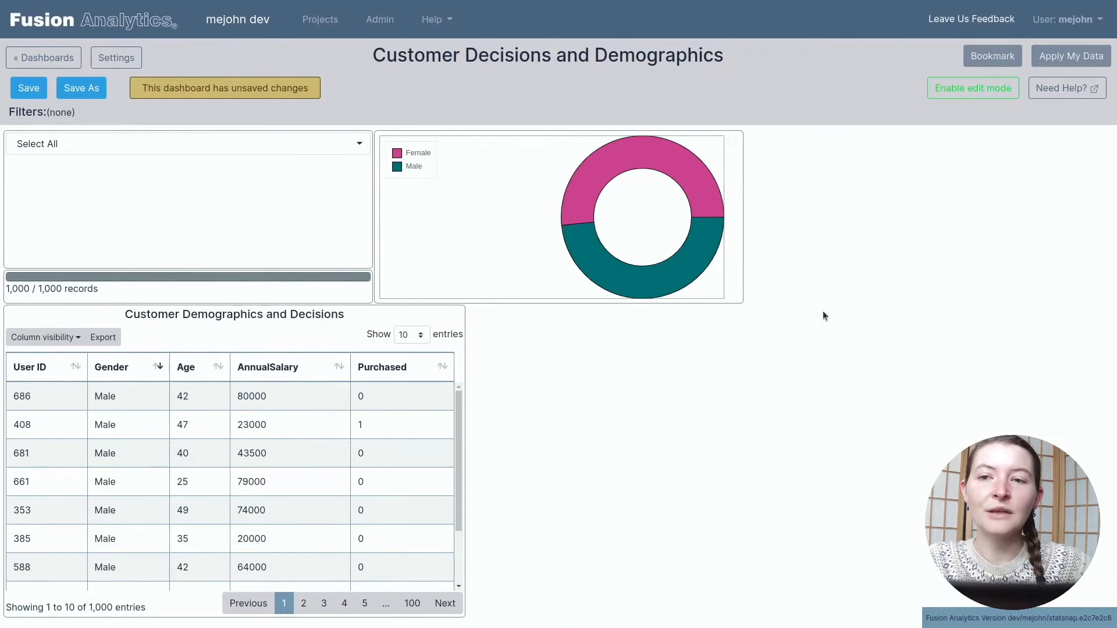
{"action": "mouse_move", "coordinate": [611, 257]}
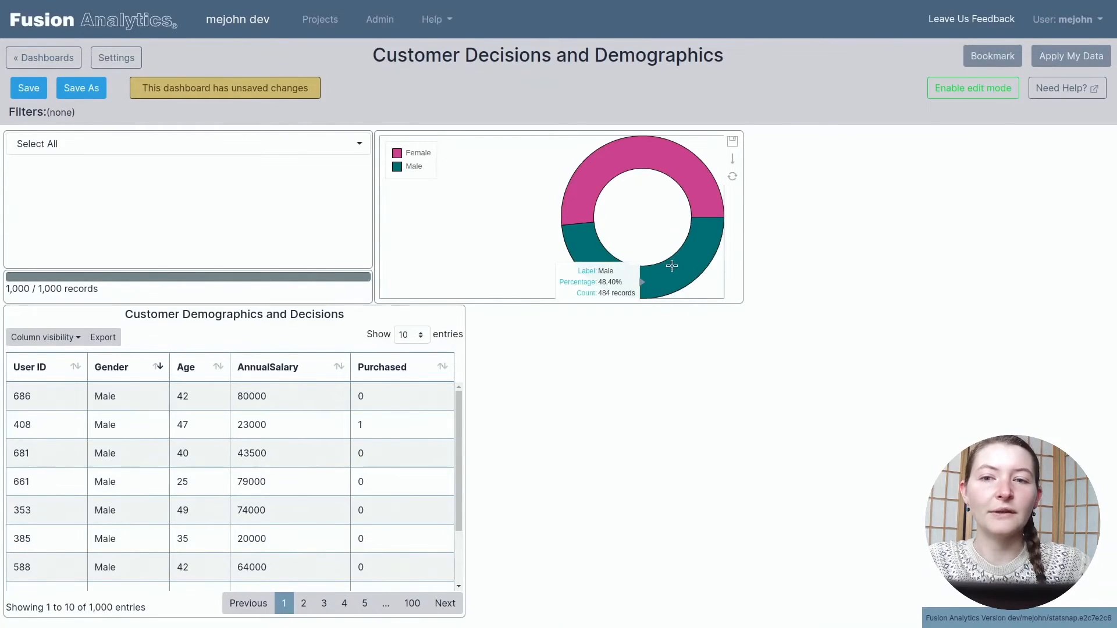
Step: Enable edit mode and give the pie chart widget the title "Gender"
{"action": "left_click", "coordinate": [963, 93]}
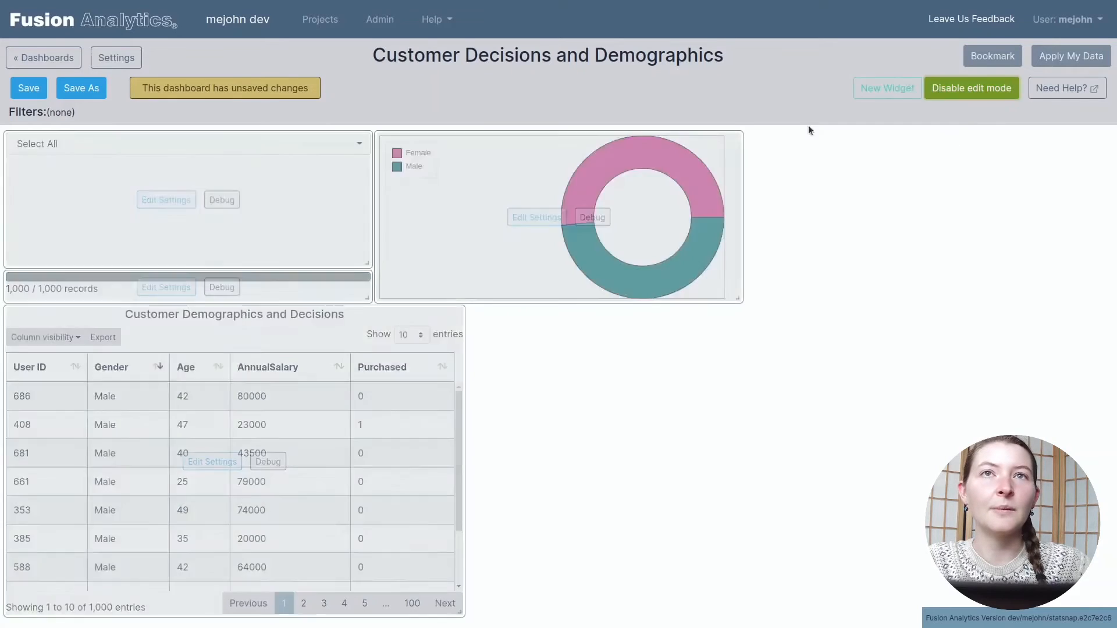
{"action": "left_click", "coordinate": [531, 219]}
{"action": "left_click", "coordinate": [211, 156]}
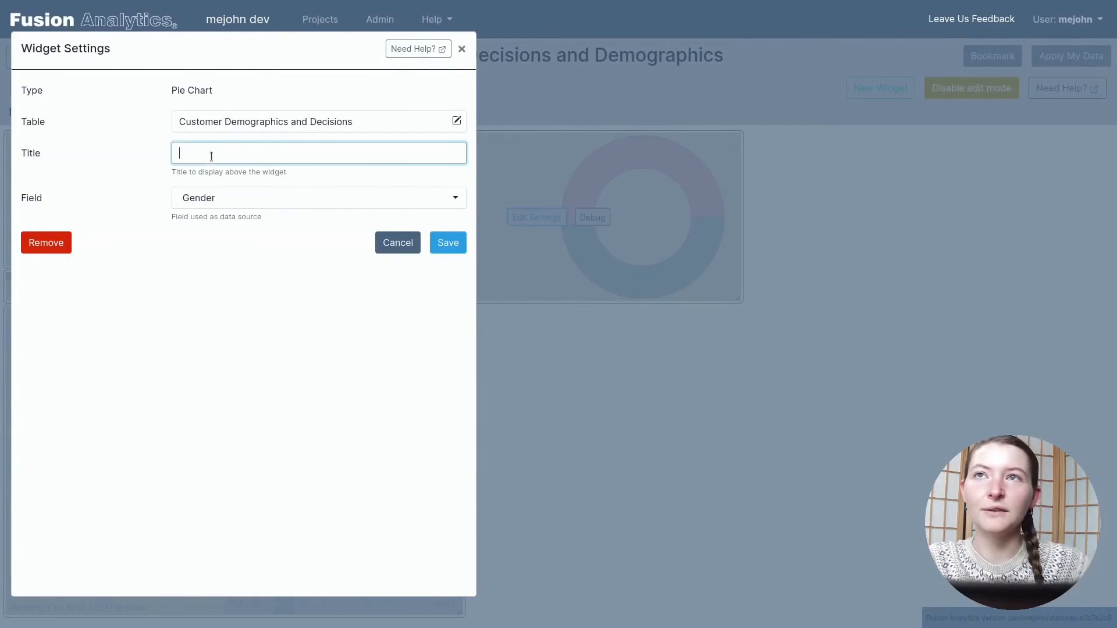
{"action": "type", "text": "Gender"}
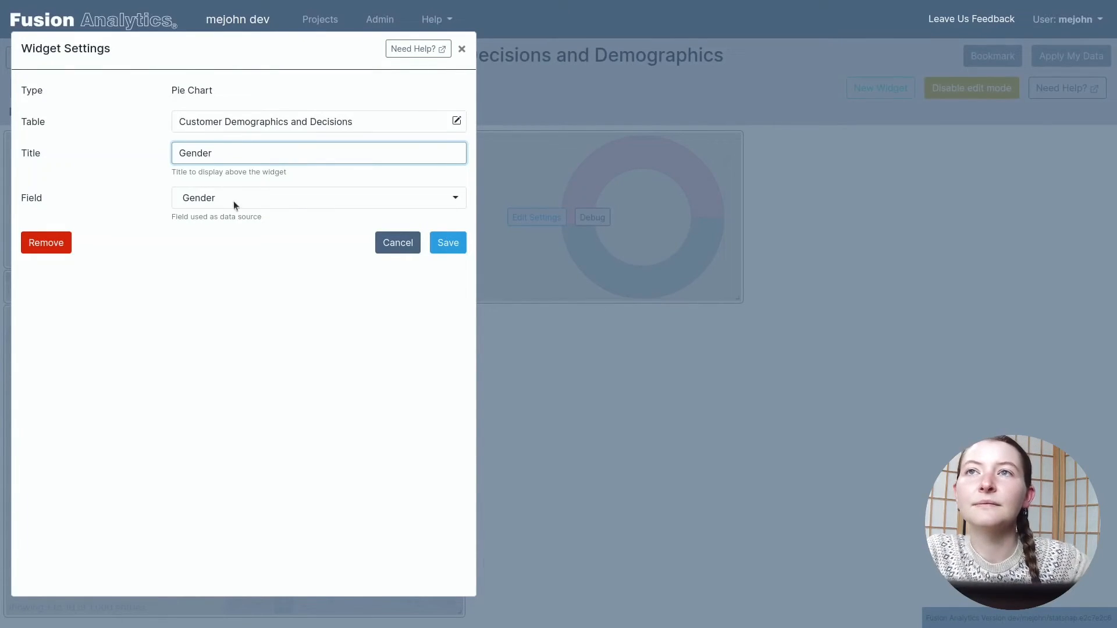
{"action": "left_click", "coordinate": [454, 245]}
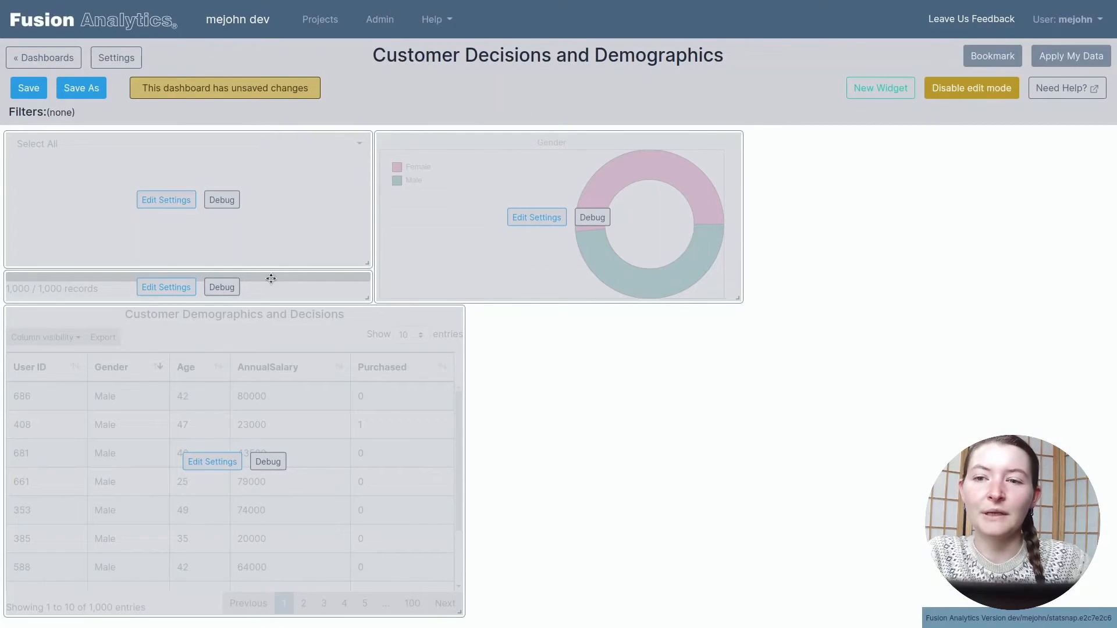
Step: Remove the gender Multiselect/Select Box widget from the dashboard
{"action": "left_click", "coordinate": [178, 204]}
{"action": "left_click", "coordinate": [57, 278]}
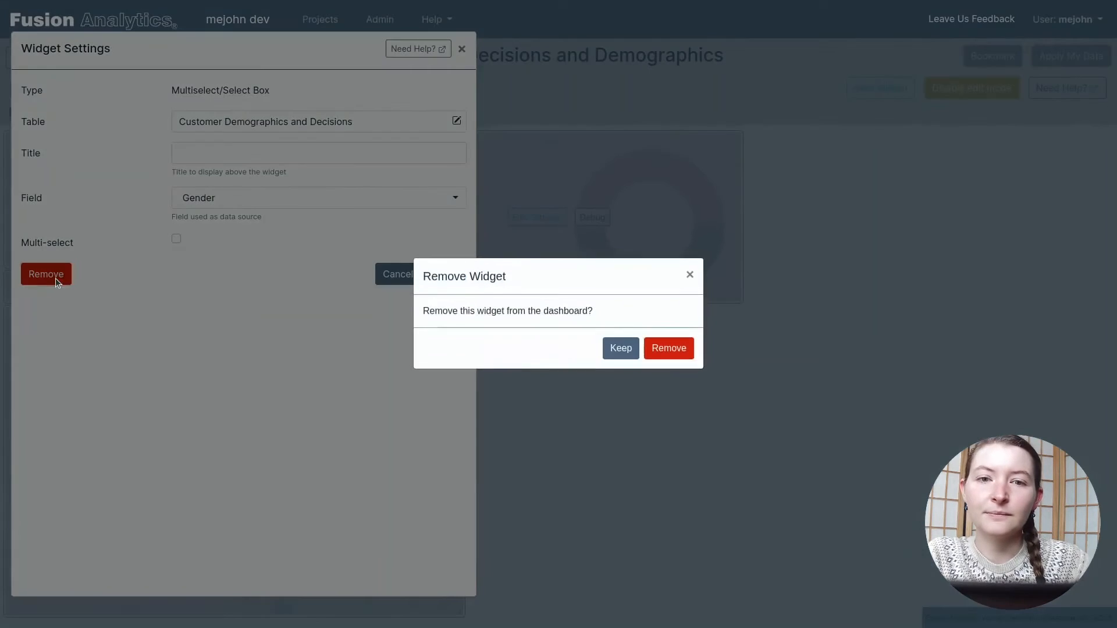
{"action": "left_click", "coordinate": [667, 352]}
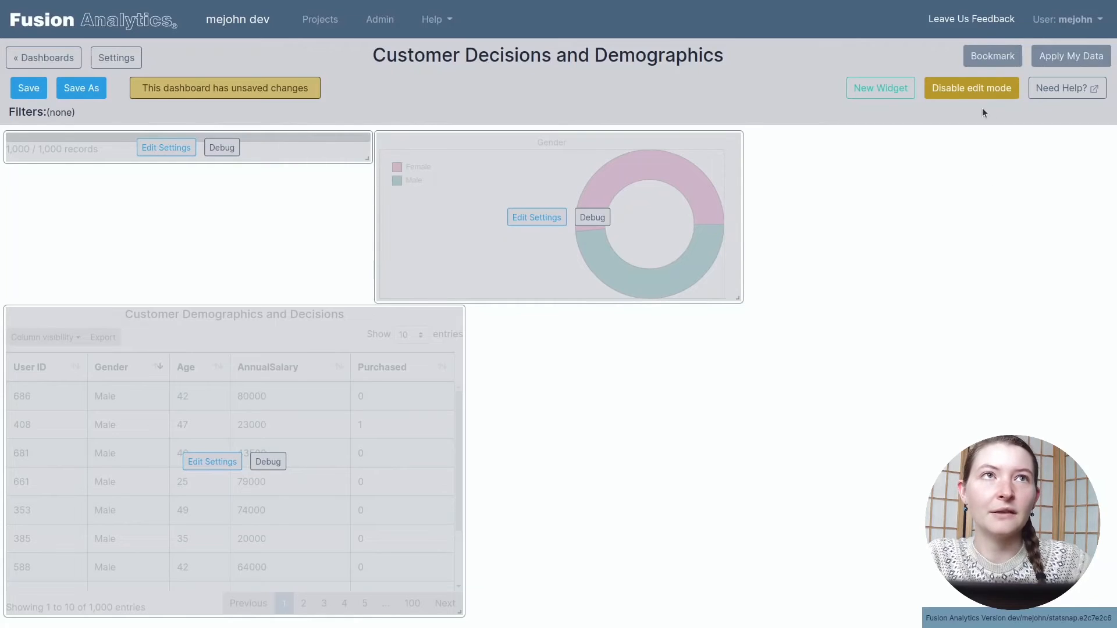
Step: Open the list of widget types for creating a new widget
{"action": "left_click", "coordinate": [883, 91]}
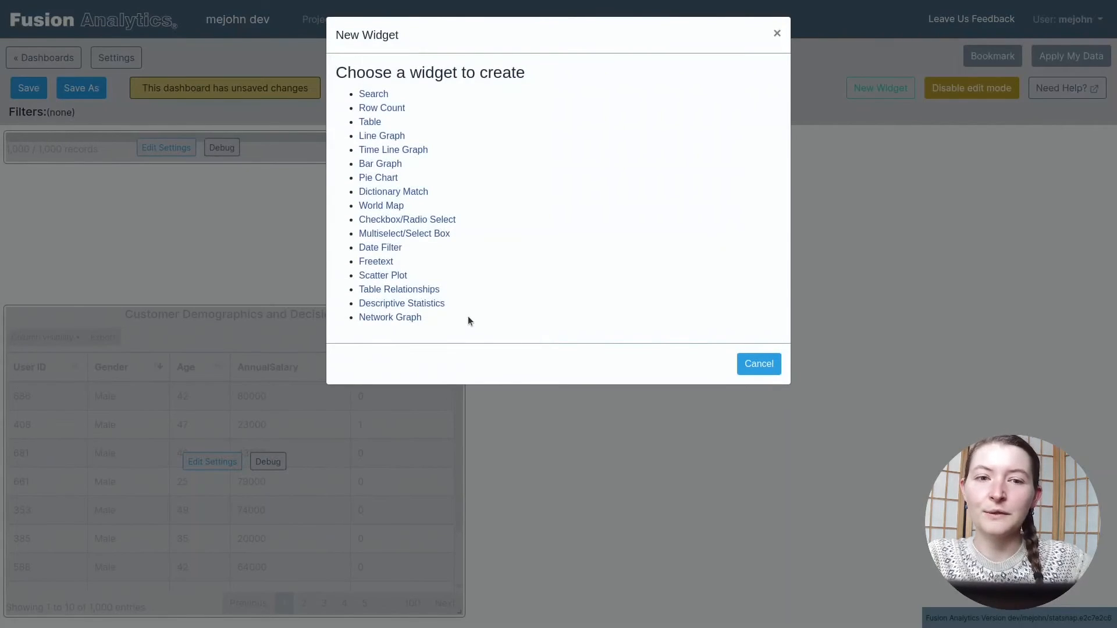